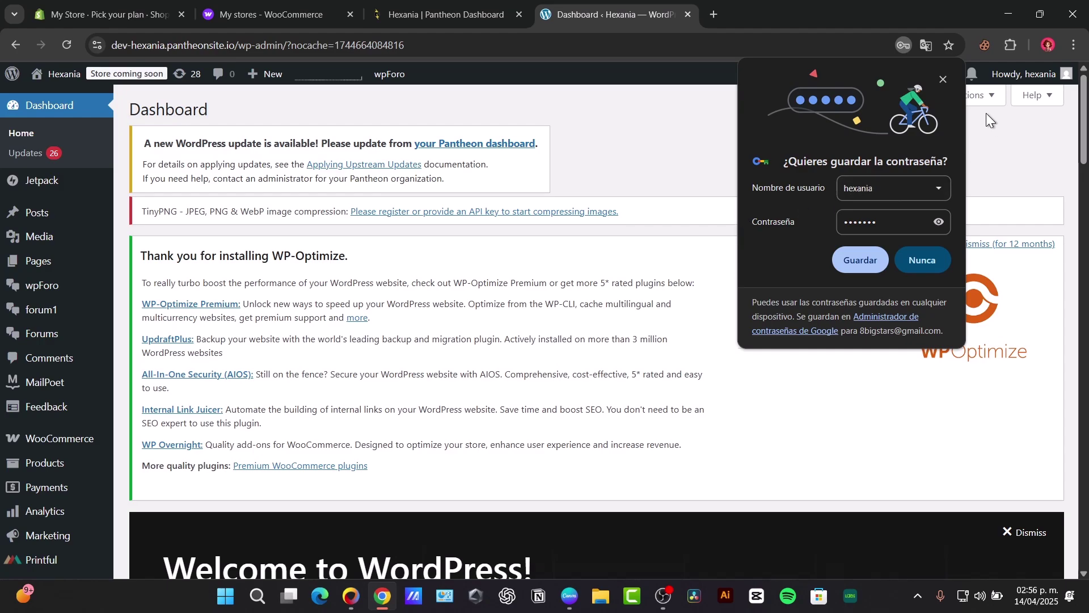
# Dismiss Chrome's save-password prompt covering the Hexania Dashboard.
pyautogui.click(943, 79)
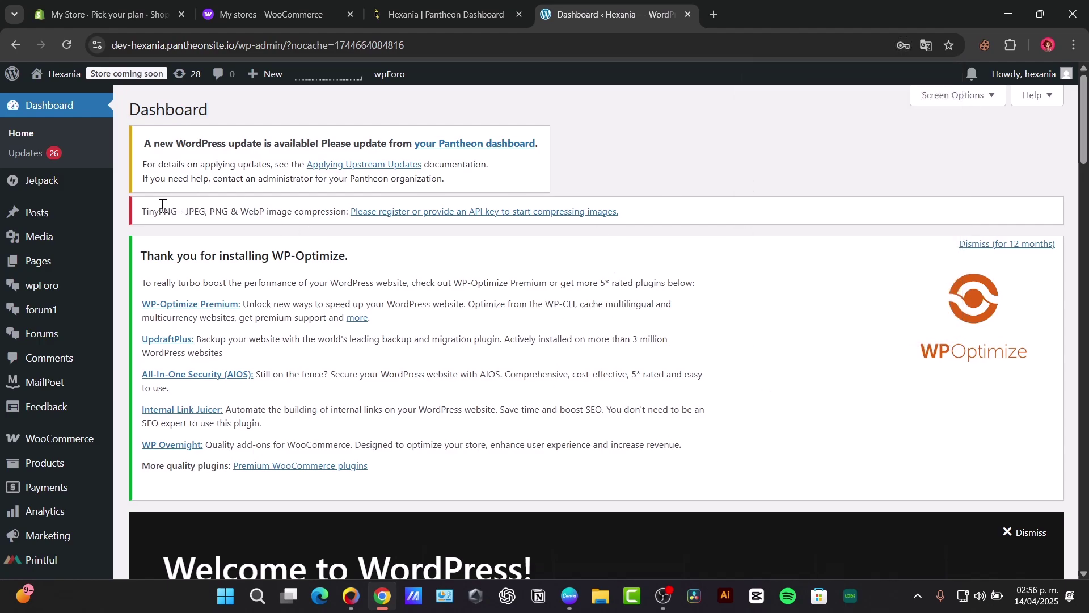
# Trash the eight unwanted pages in All Pages so only Forum remains.
pyautogui.click(65, 264)
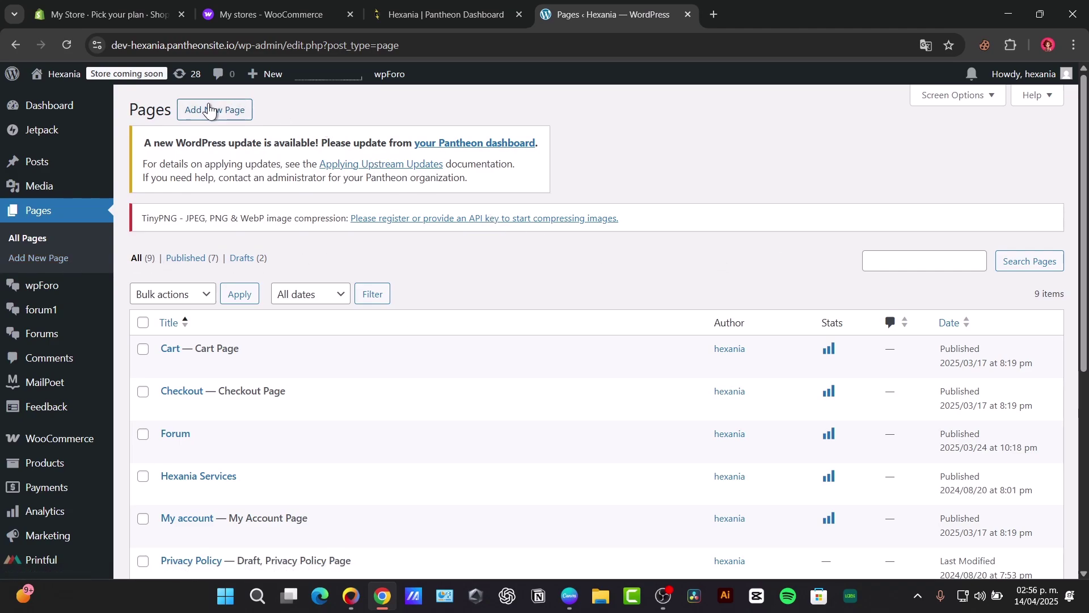
pyautogui.click(263, 74)
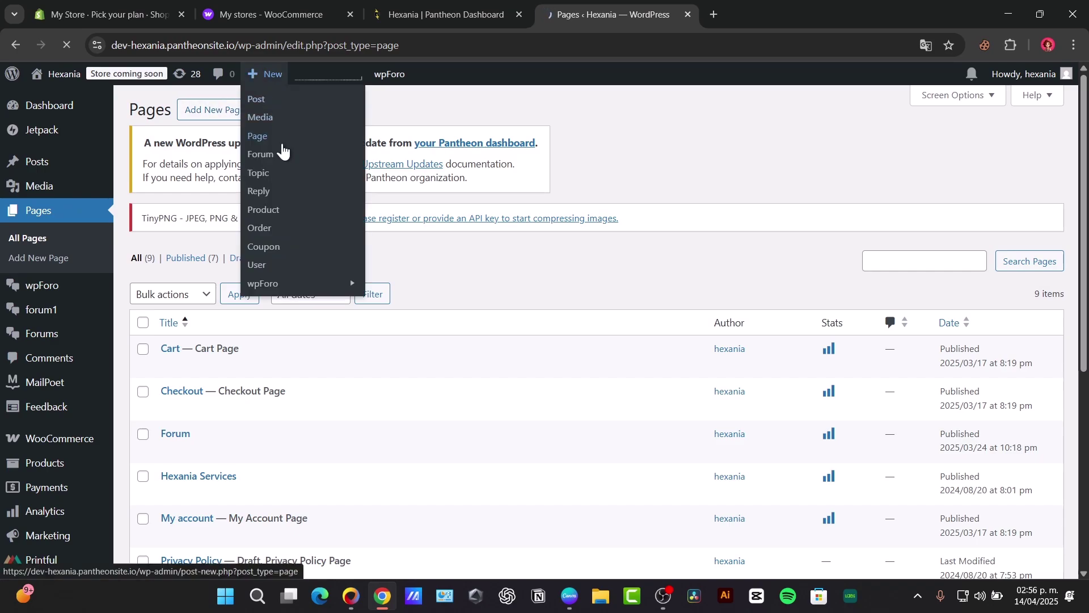
pyautogui.click(246, 406)
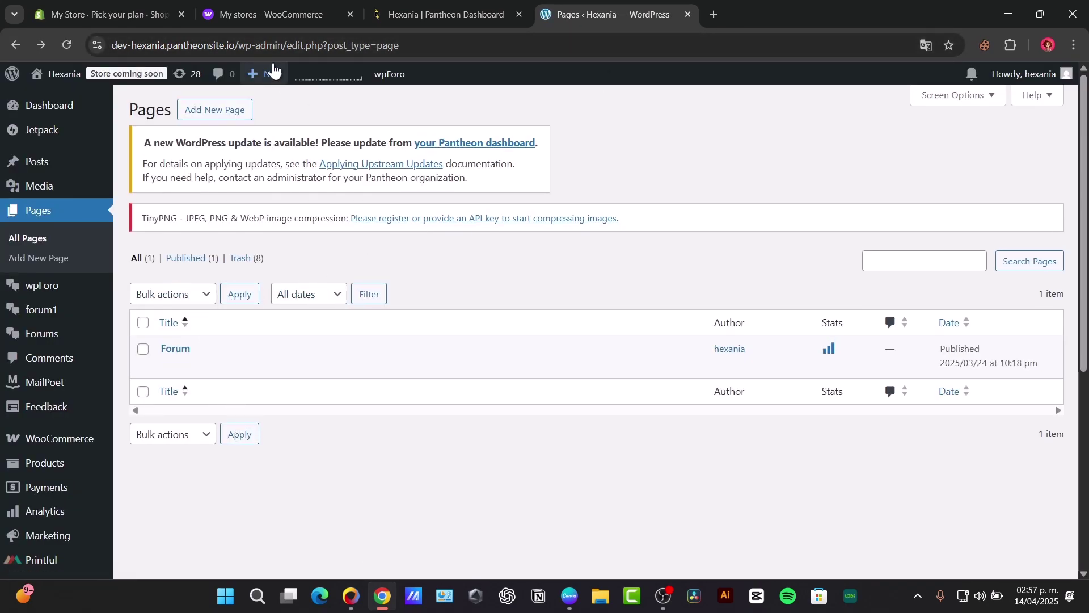
pyautogui.moveTo(267, 74)
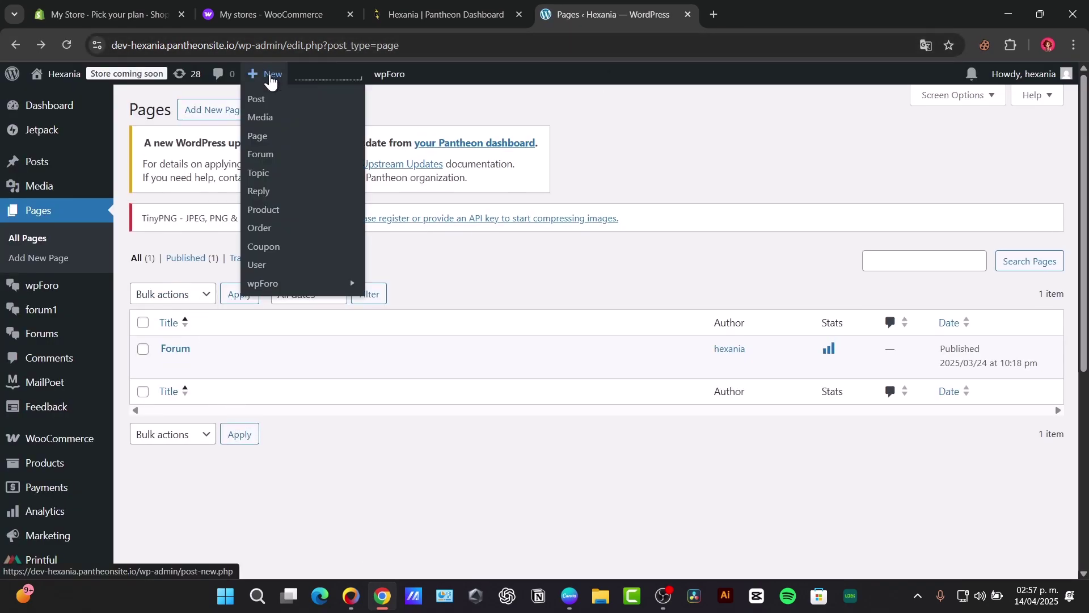
# Start a new blank page in the block editor.
pyautogui.click(274, 142)
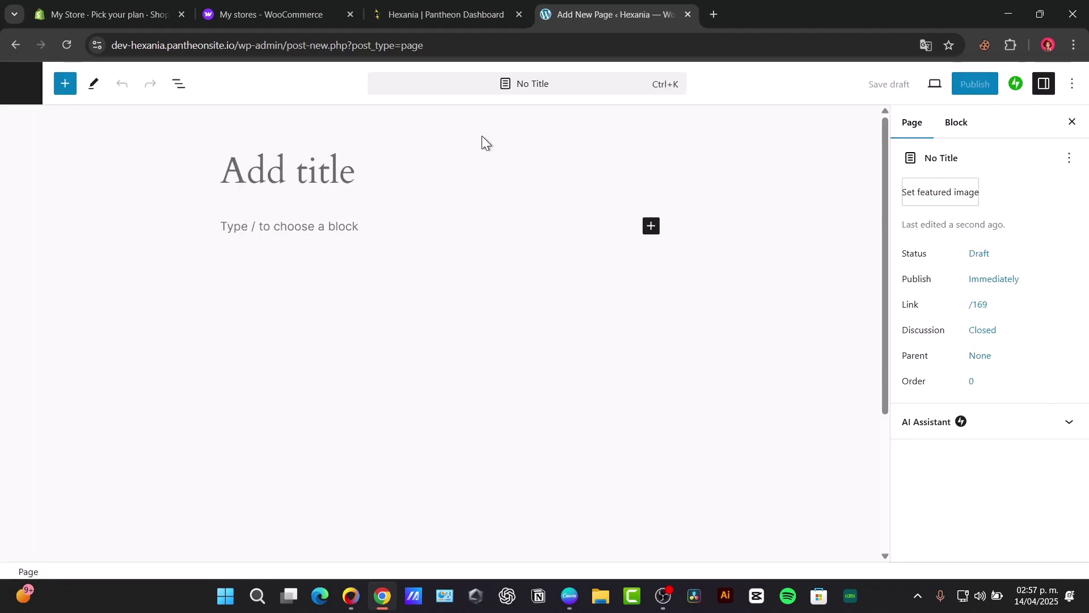
pyautogui.click(542, 84)
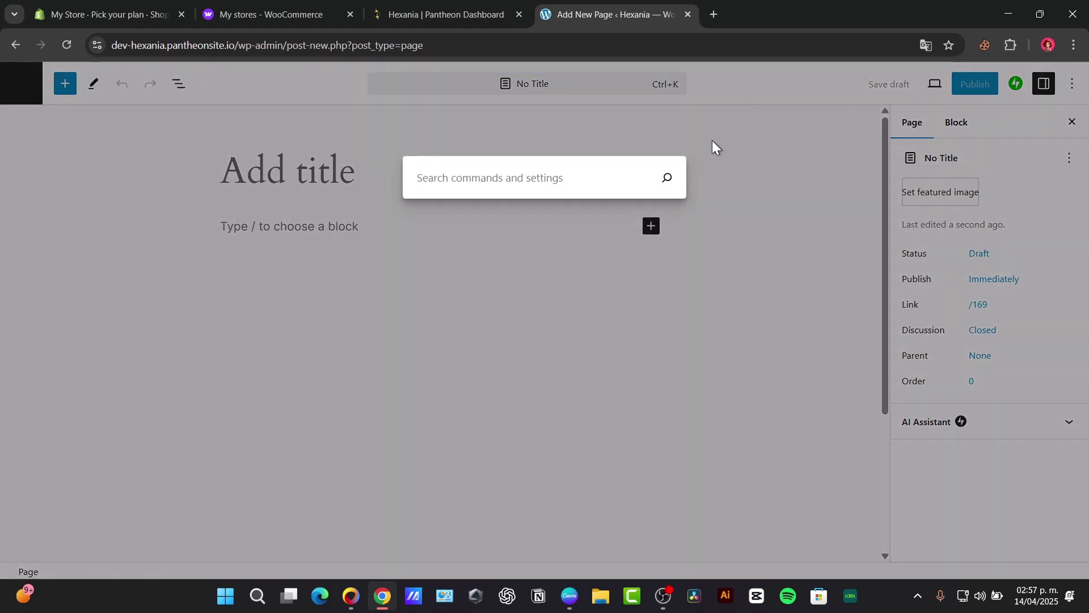
pyautogui.click(801, 146)
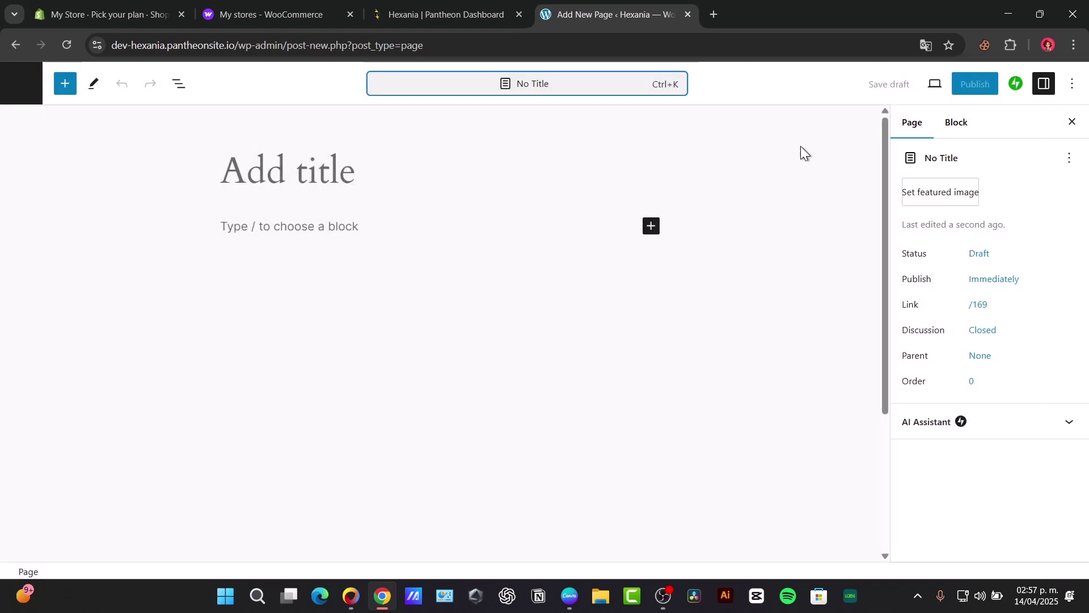
# Add a Shortcode block with three WooCommerce [products] shortcodes and an empty paragraph below.
pyautogui.click(651, 227)
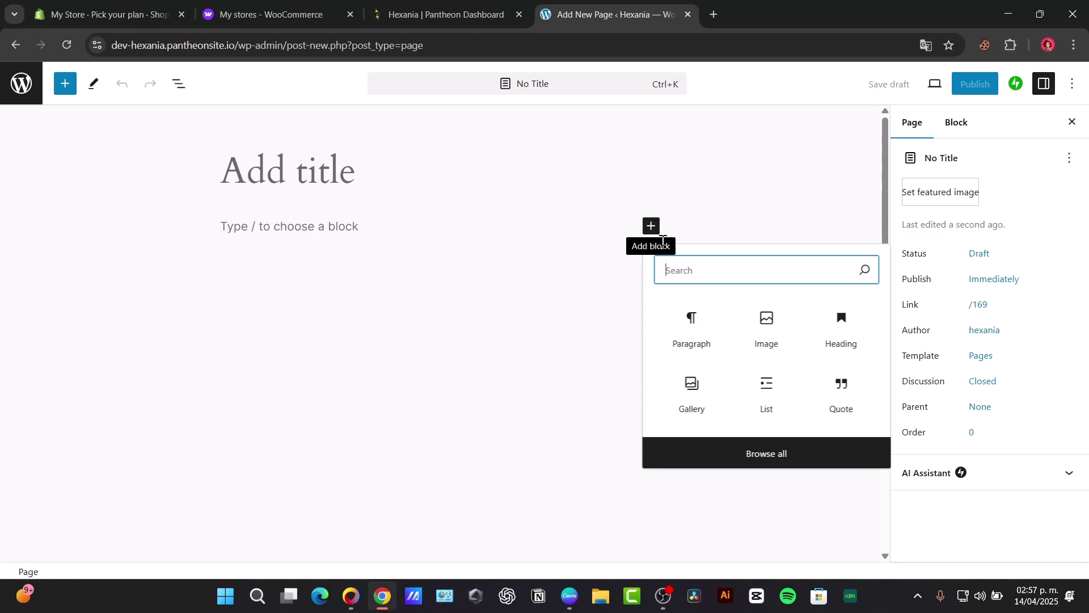
pyautogui.write('short')
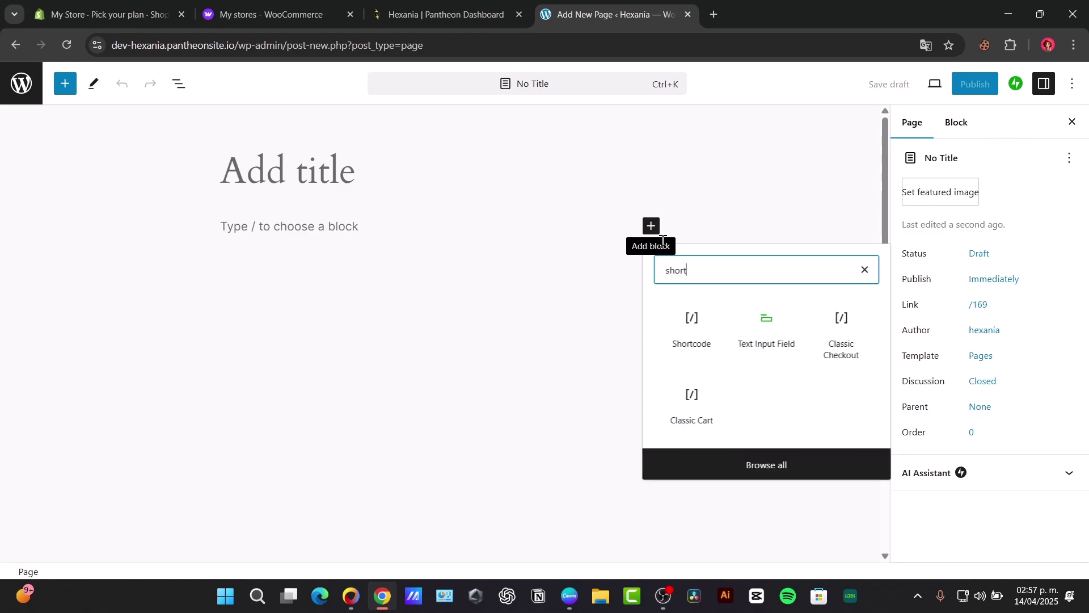
pyautogui.click(713, 333)
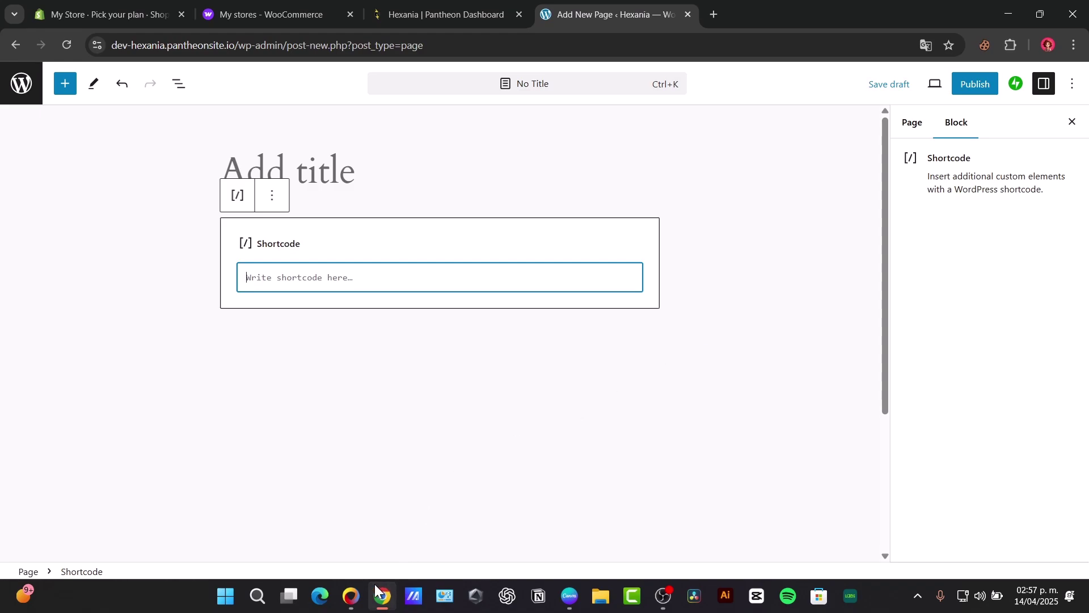
pyautogui.write('[products limit="4" columns="4" orderby="popularity" visibility="visible"] (Displays 4 popular products in 4 columns) [products limit="8" columns="2" category="featured"] (Displays 8 products from the "featured" category in 2 columns) [products ids="123,456,789"] (Displays products with specific IDs)')
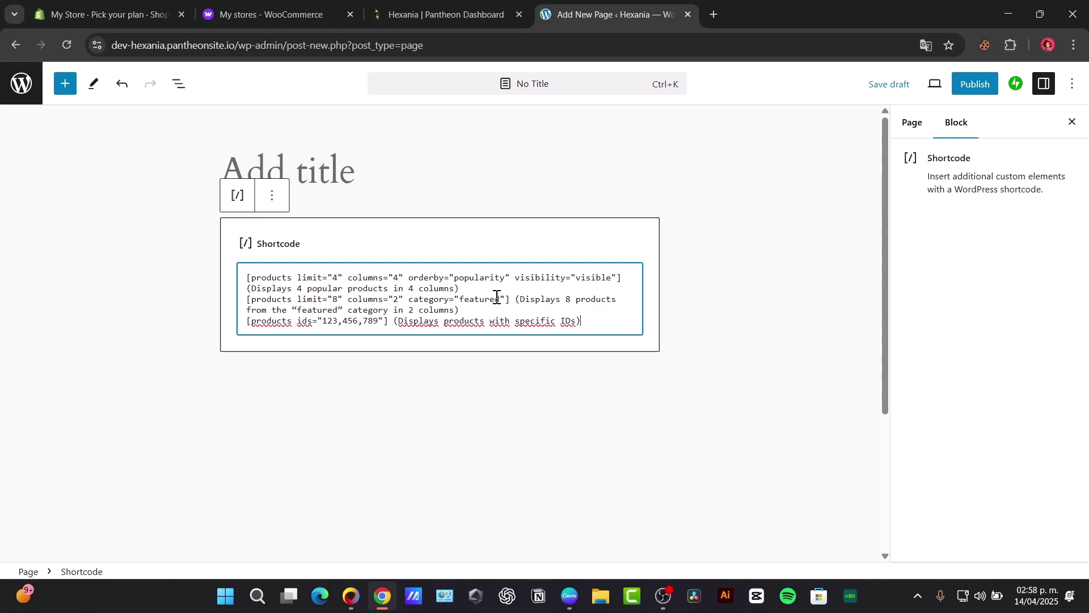
pyautogui.click(606, 372)
pyautogui.click(607, 325)
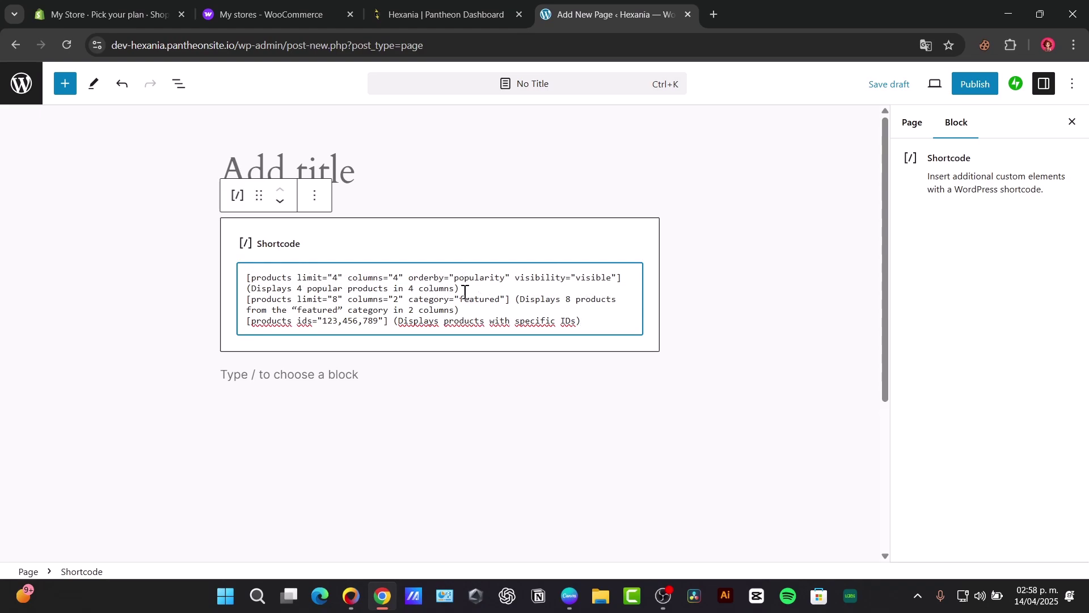
pyautogui.click(652, 374)
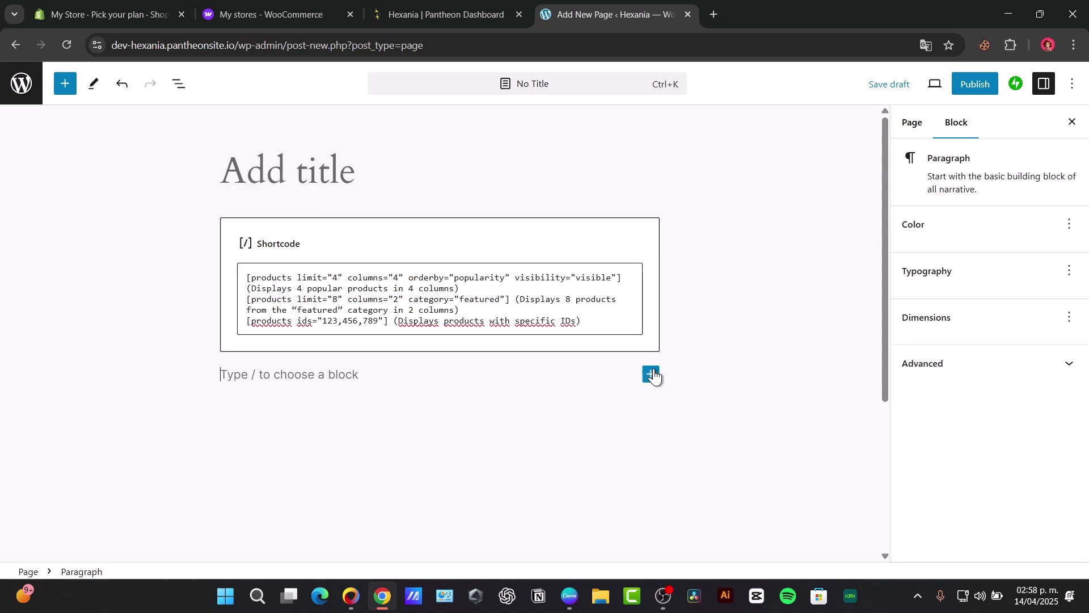
# Reload the editor with F5, dropping the shortcode content, and select the empty block.
pyautogui.click(294, 243)
pyautogui.press('F5')
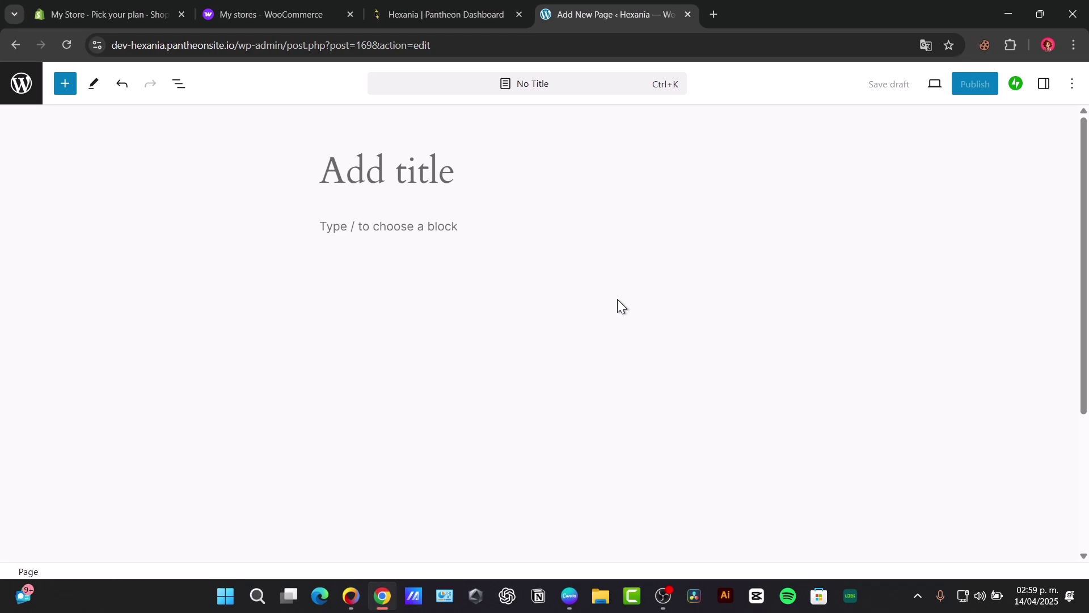
pyautogui.click(539, 228)
# Insert the WooCommerce Product Search block found by searching 'woocomm' in the block library.
pyautogui.click(754, 230)
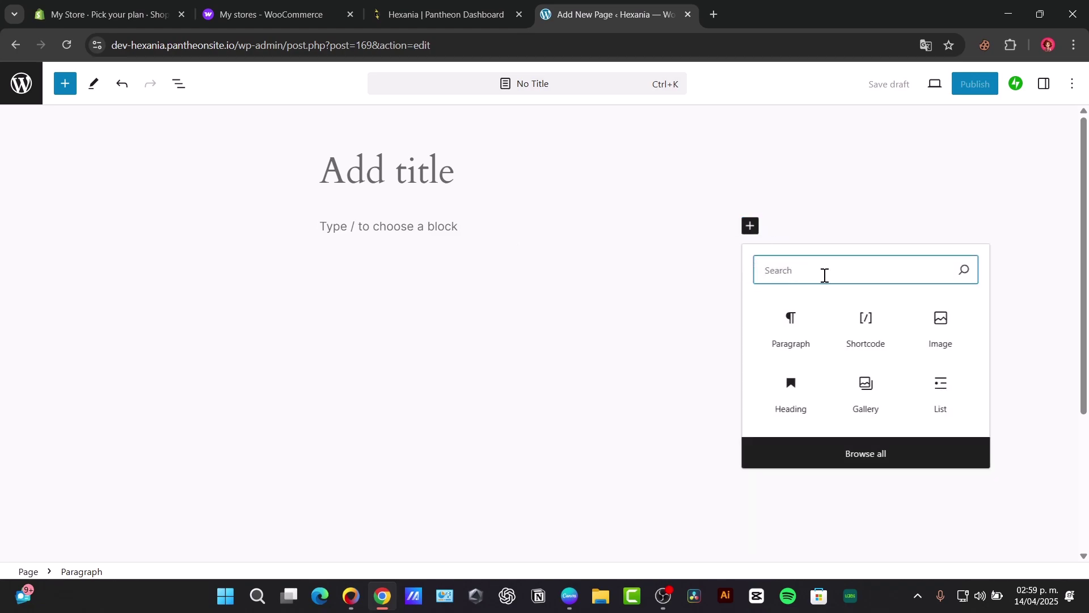
pyautogui.write('woocomm')
pyautogui.click(886, 562)
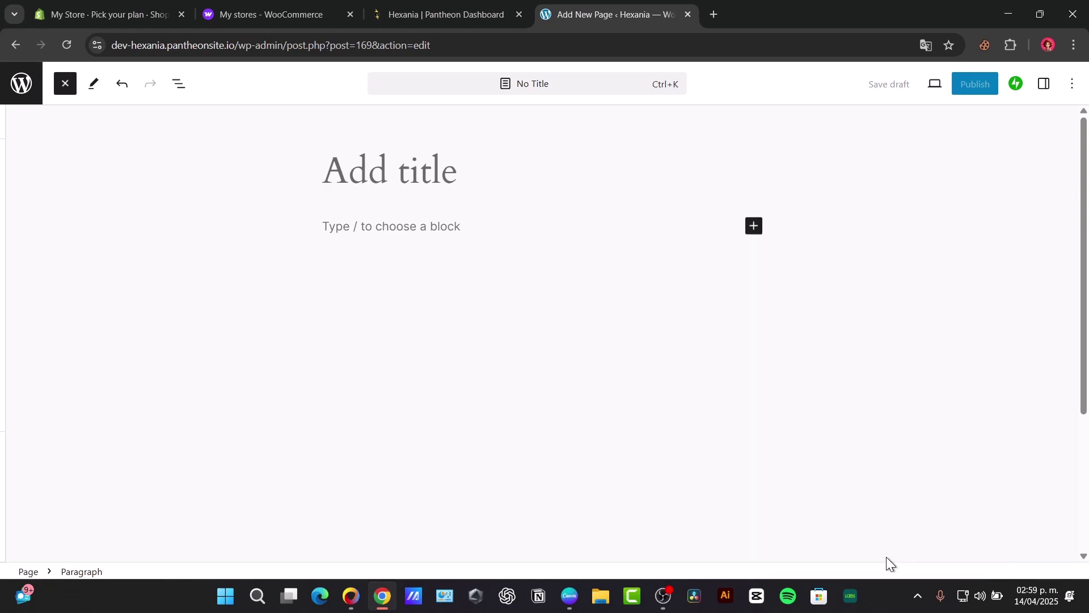
pyautogui.click(102, 173)
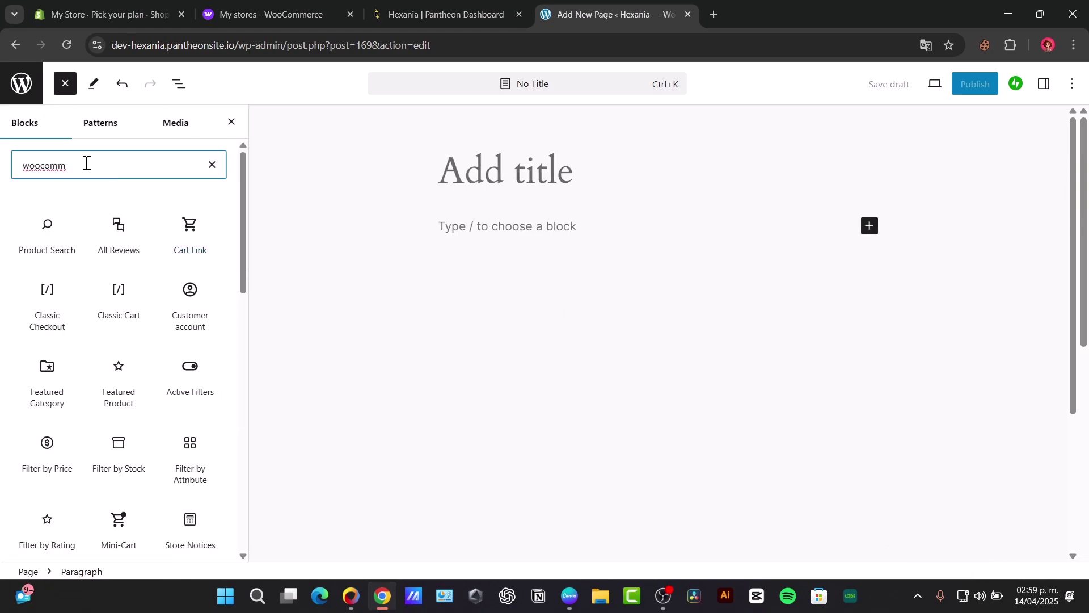
pyautogui.click(59, 236)
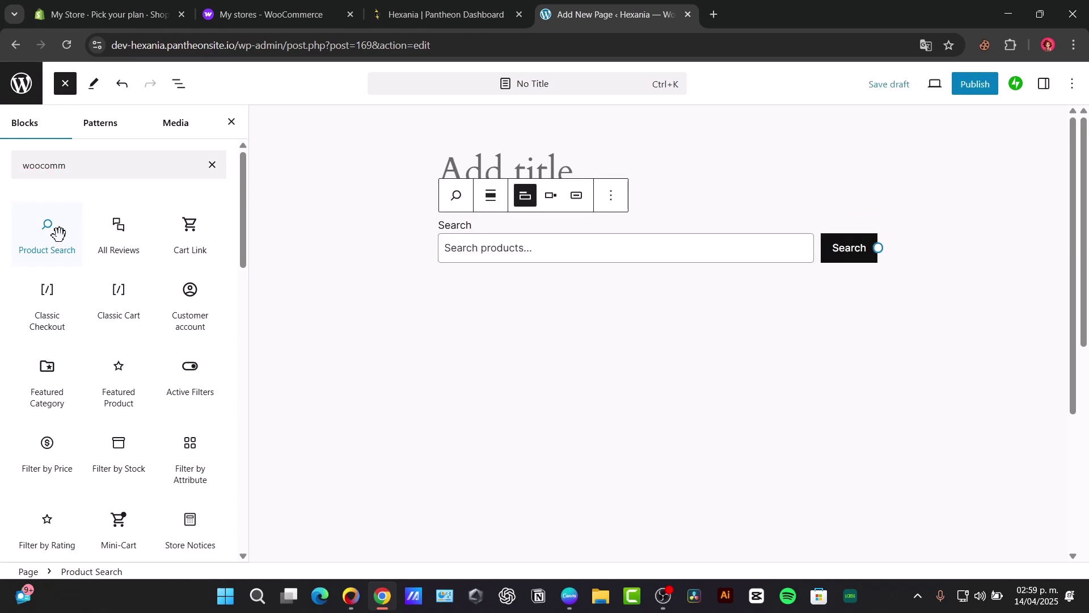
pyautogui.click(620, 314)
pyautogui.click(749, 285)
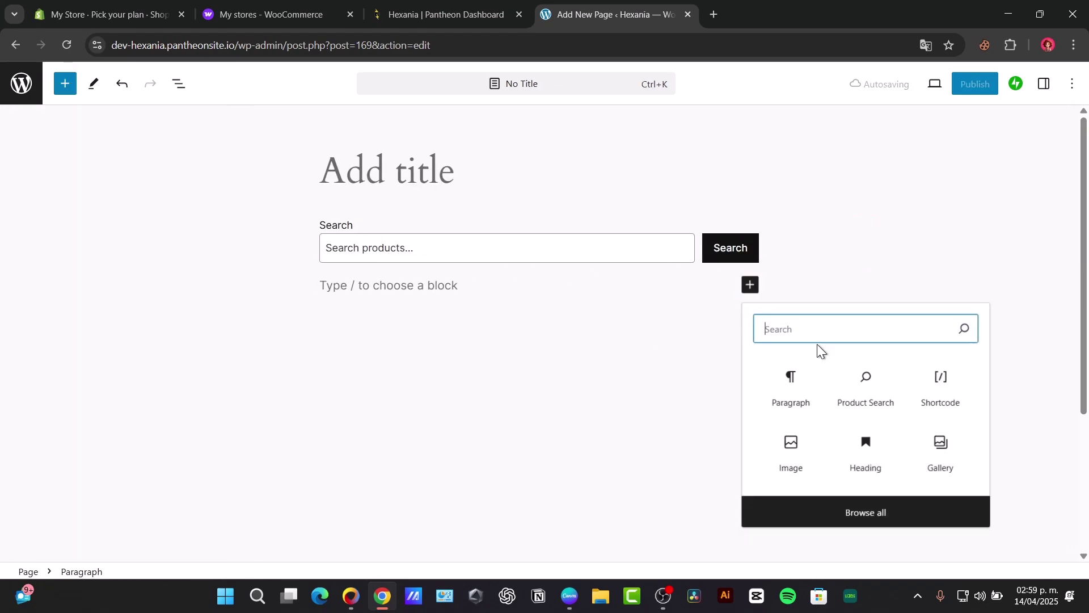
# Browse the WooCommerce blocks in the library by searching 'woo'.
pyautogui.click(879, 509)
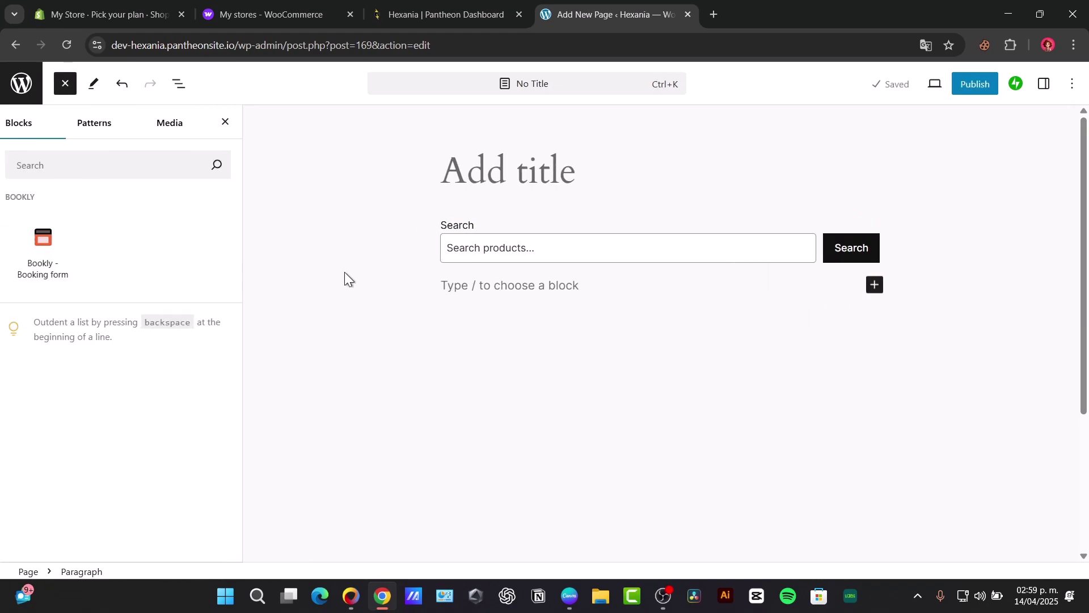
pyautogui.click(102, 168)
pyautogui.write('woo')
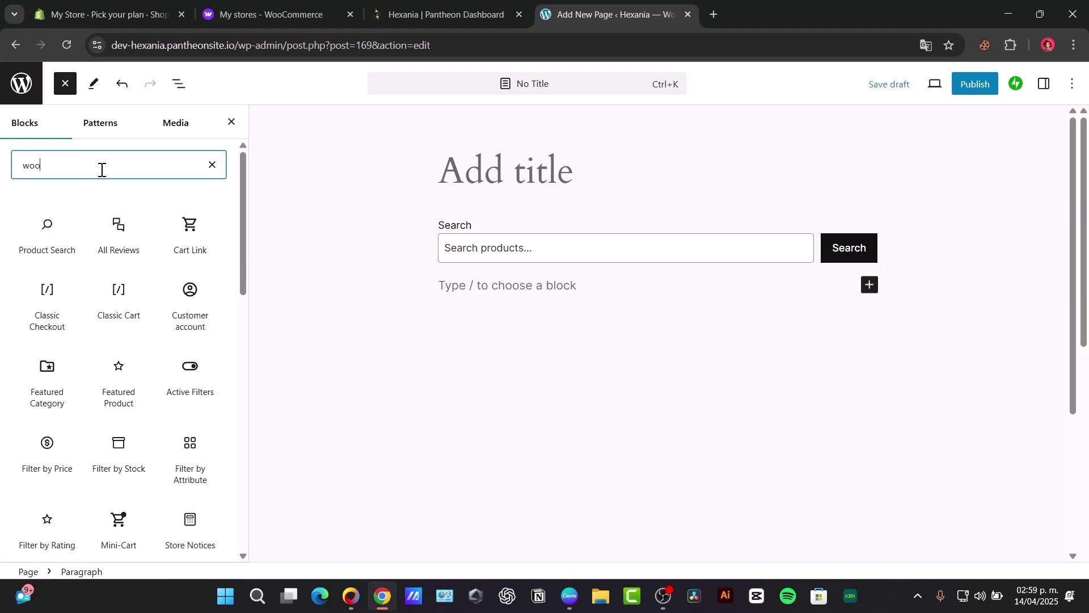
pyautogui.scroll(-10, 131, 306)
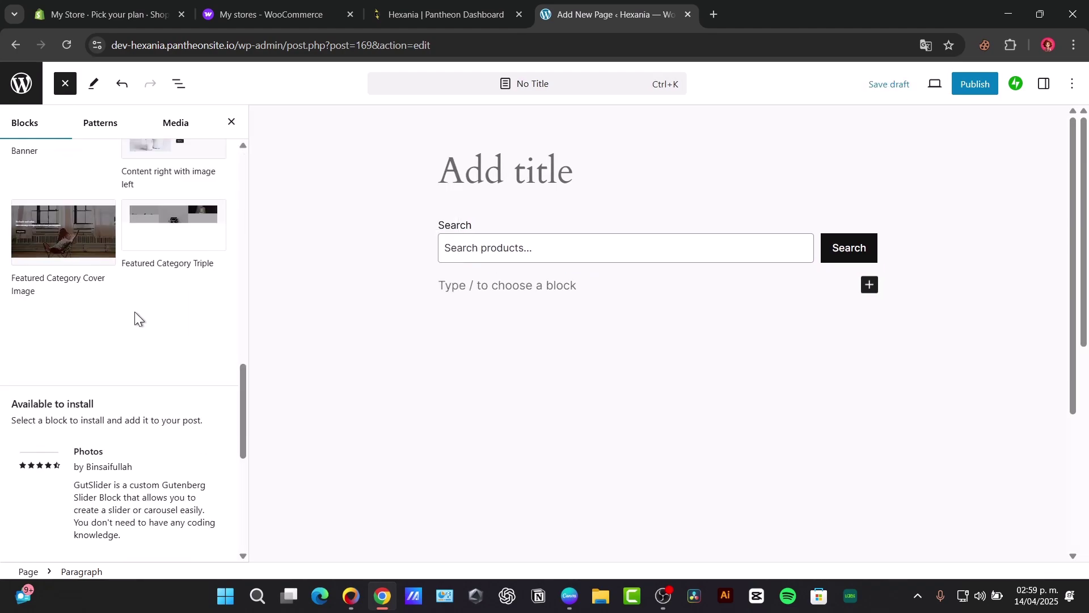
pyautogui.scroll(-5, 136, 310)
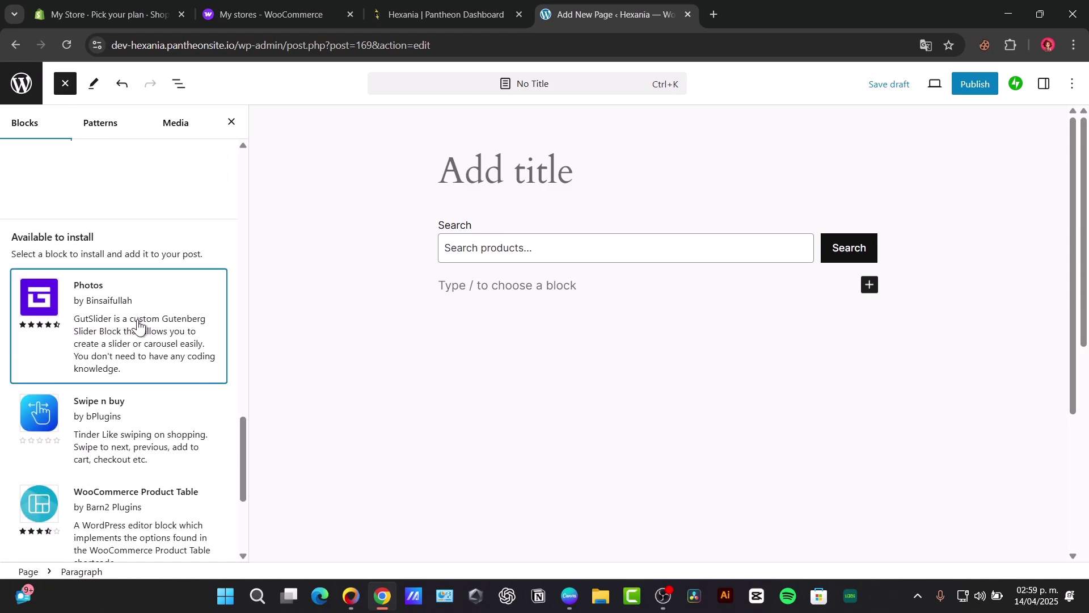
pyautogui.scroll(5, 137, 319)
pyautogui.scroll(10, 137, 319)
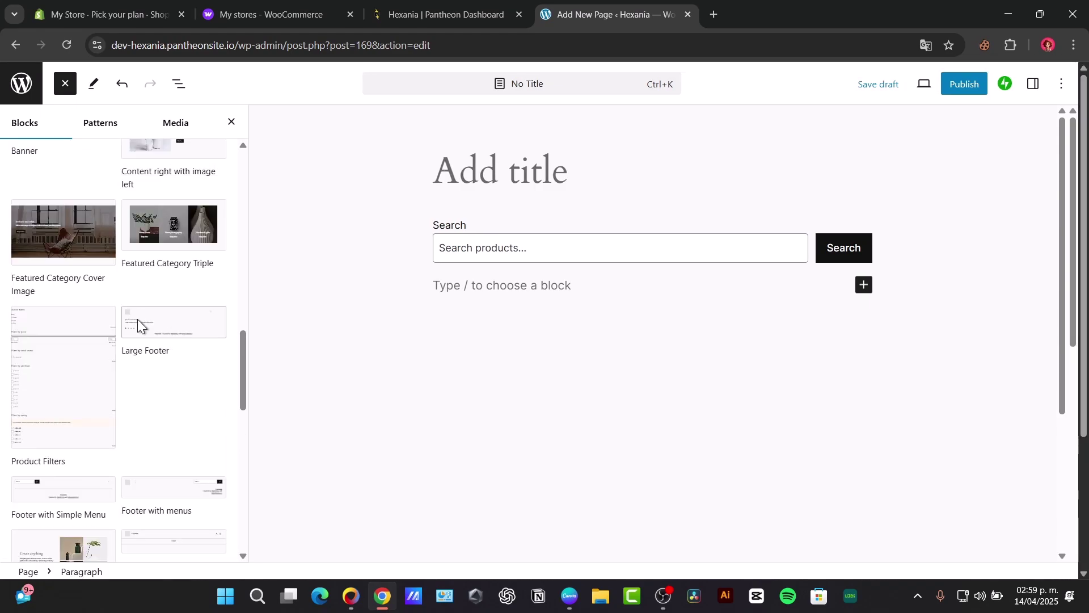
pyautogui.scroll(-3, 137, 326)
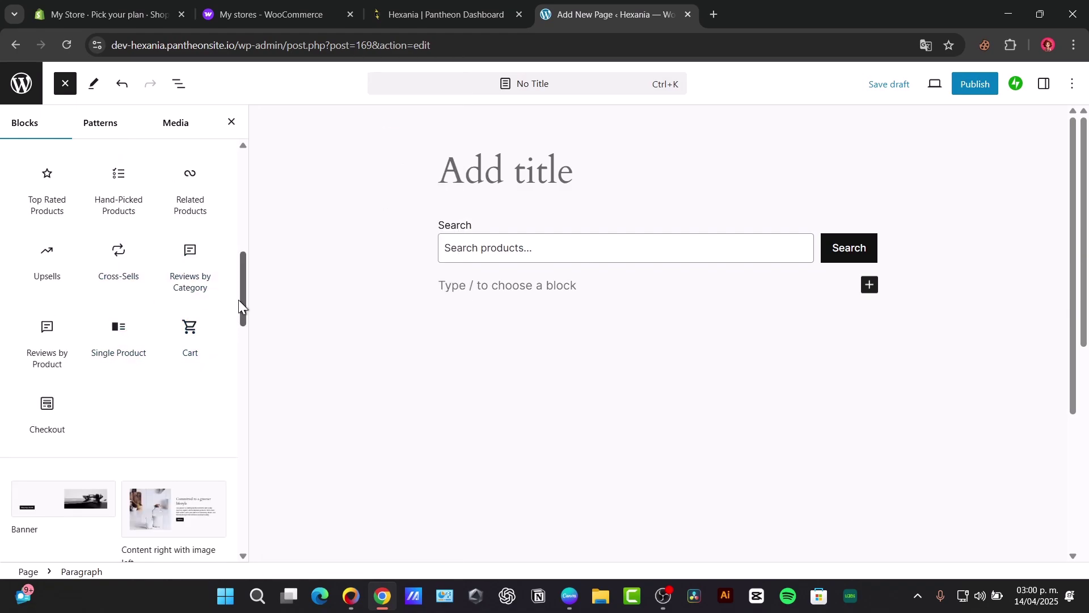
pyautogui.moveTo(241, 300); pyautogui.dragTo(233, 269)
pyautogui.scroll(-3, 223, 268)
pyautogui.scroll(9, 68, 153)
# Search 'product' and insert a Product Collection block below the search bar.
pyautogui.doubleClick(68, 155)
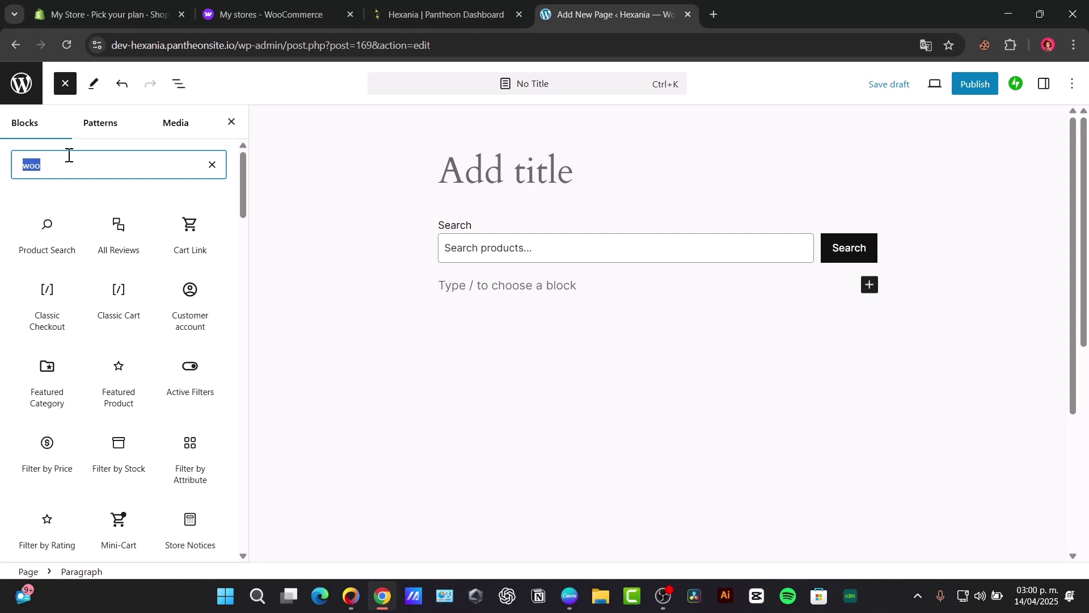
pyautogui.write('product')
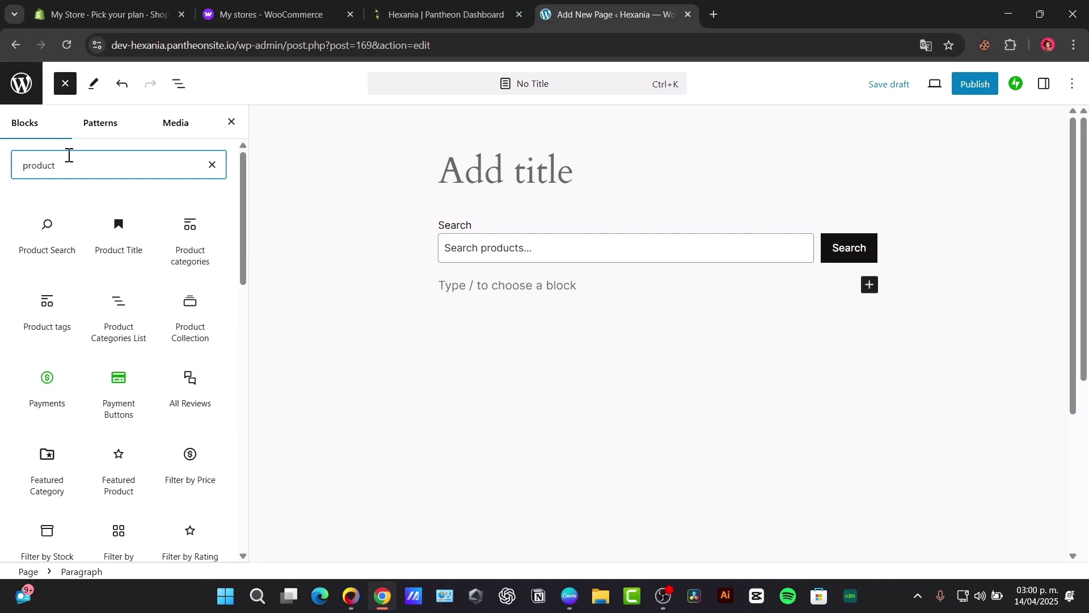
pyautogui.moveTo(162, 211)
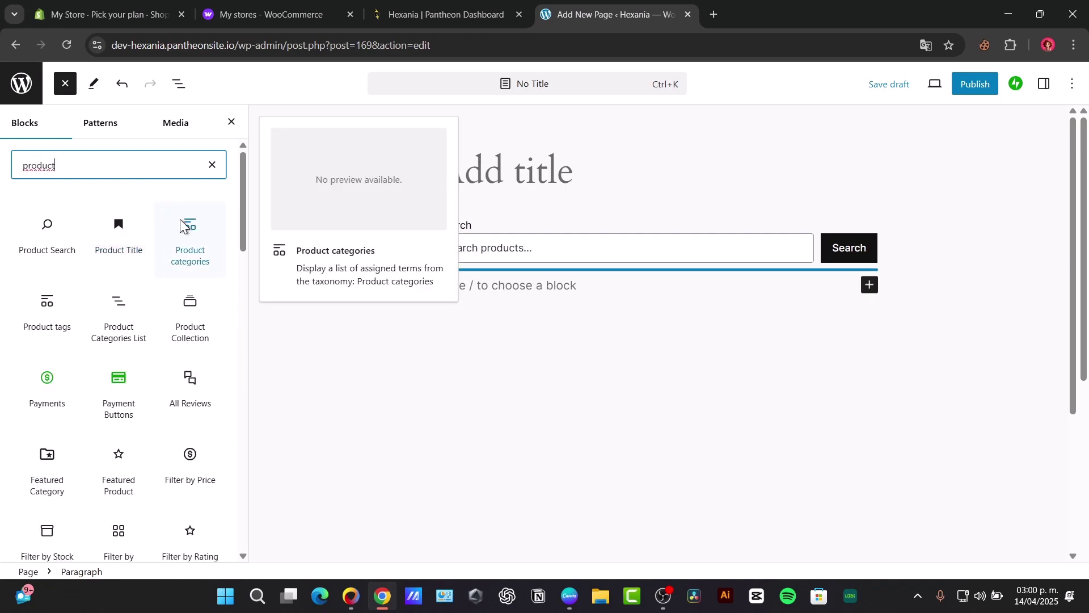
pyautogui.moveTo(99, 282)
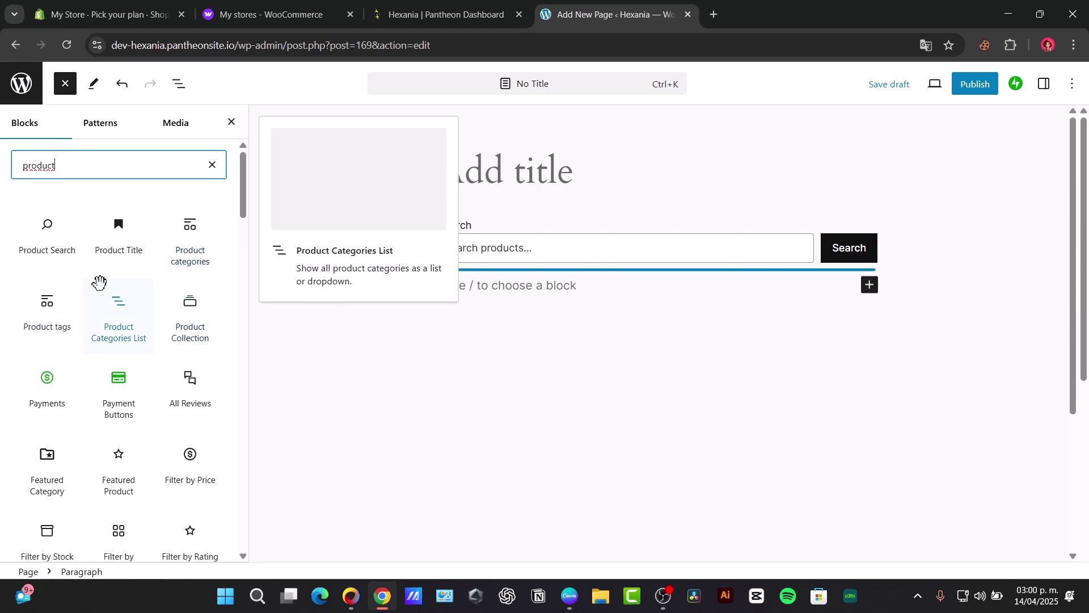
pyautogui.click(177, 314)
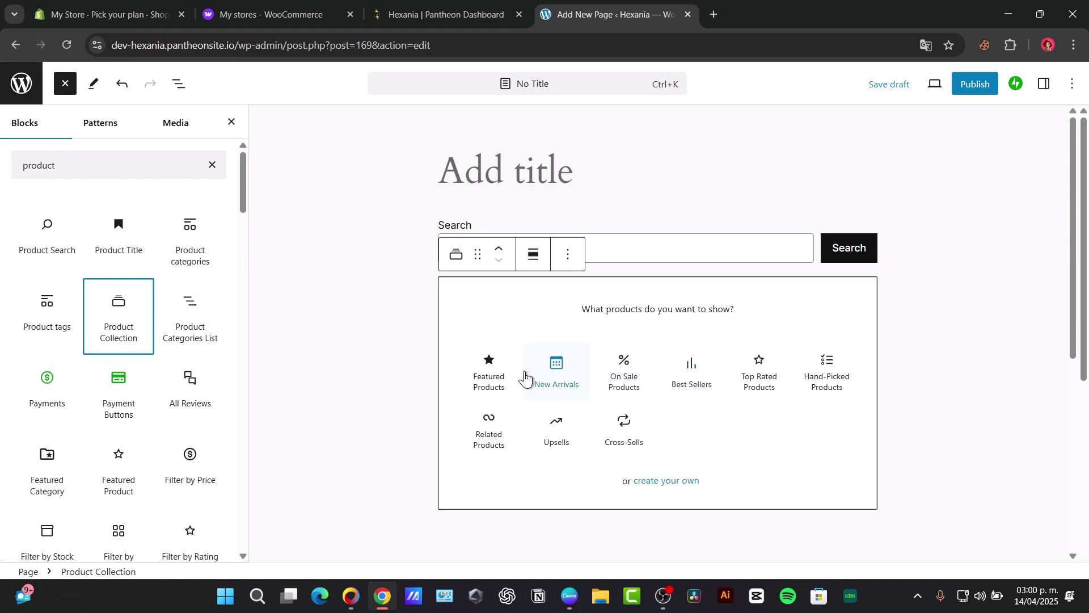
# Switch the Product Collection to a custom collection showing a grid of store products.
pyautogui.click(506, 377)
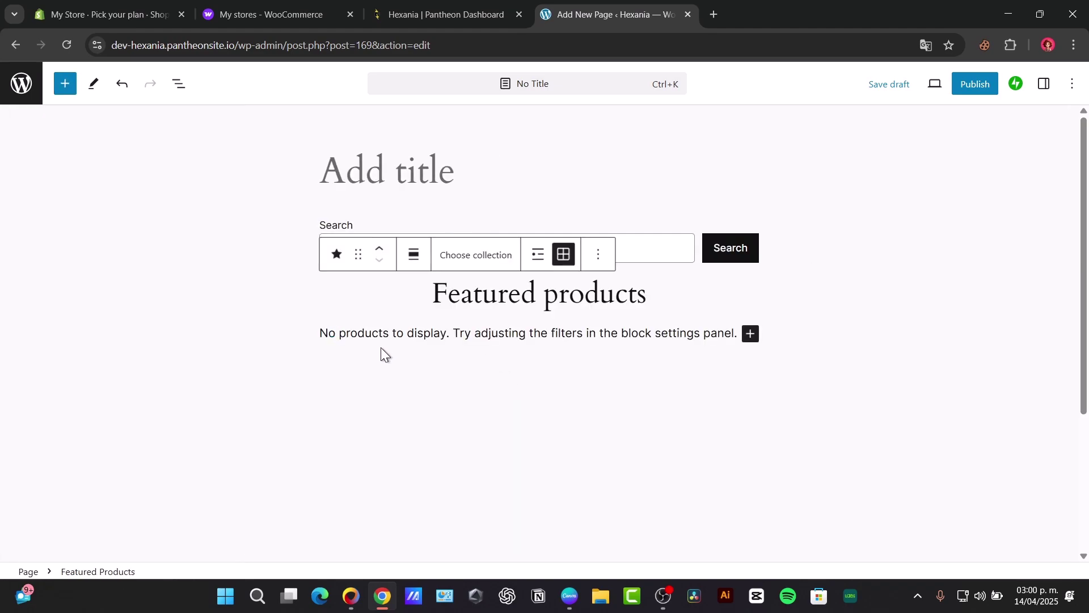
pyautogui.click(471, 254)
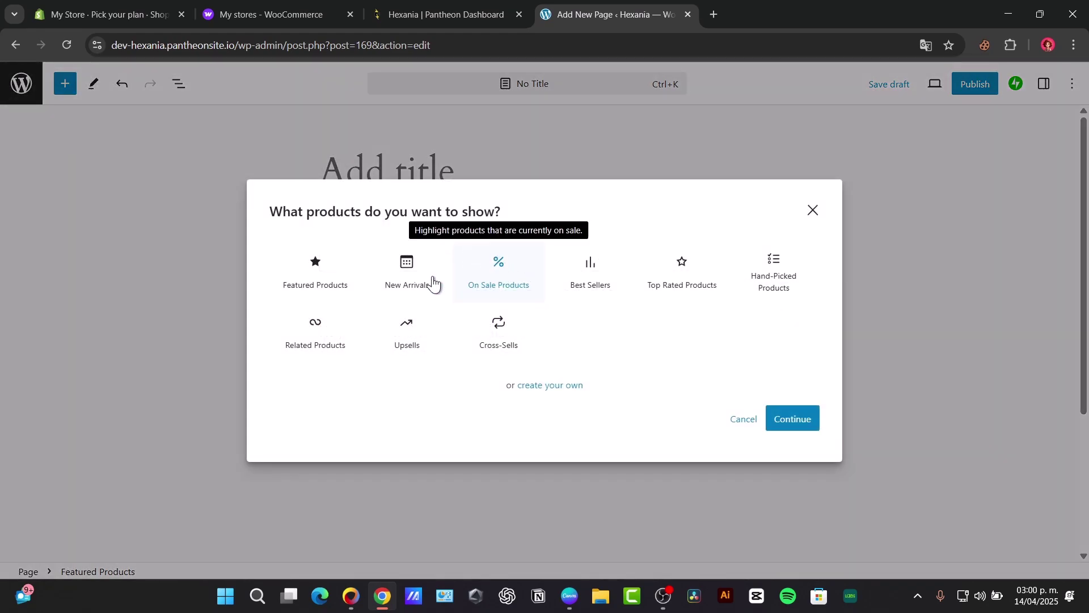
pyautogui.click(559, 389)
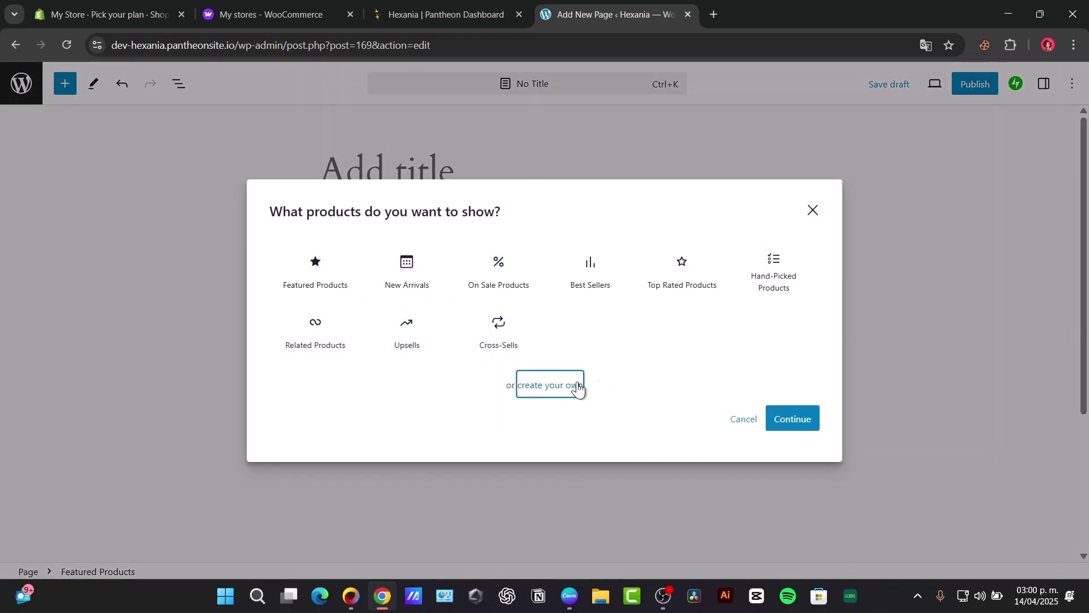
pyautogui.click(789, 430)
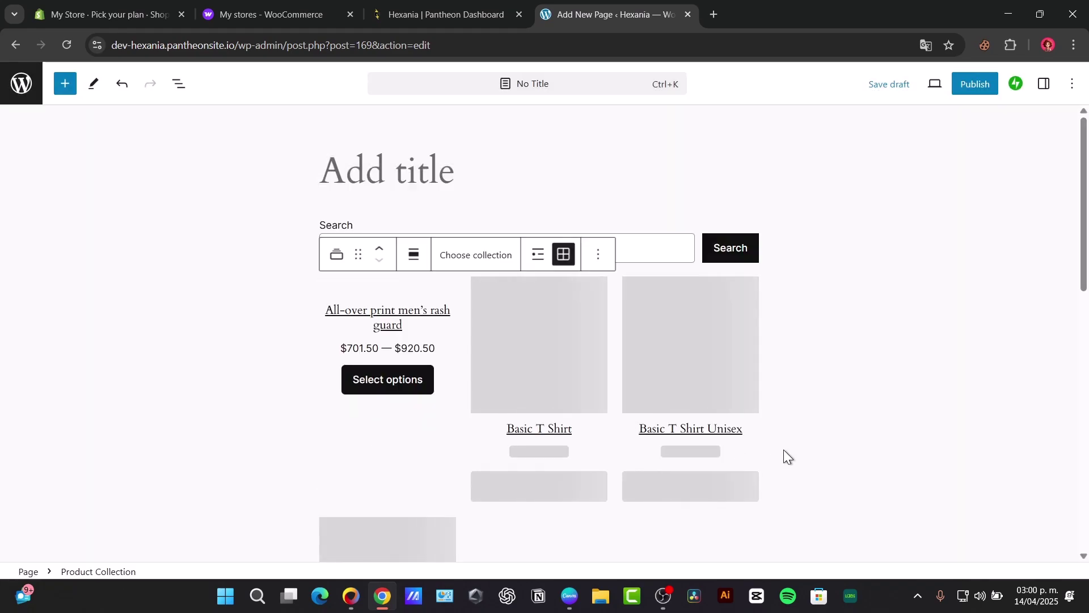
pyautogui.scroll(-3, 785, 449)
pyautogui.scroll(3, 583, 367)
pyautogui.click(825, 305)
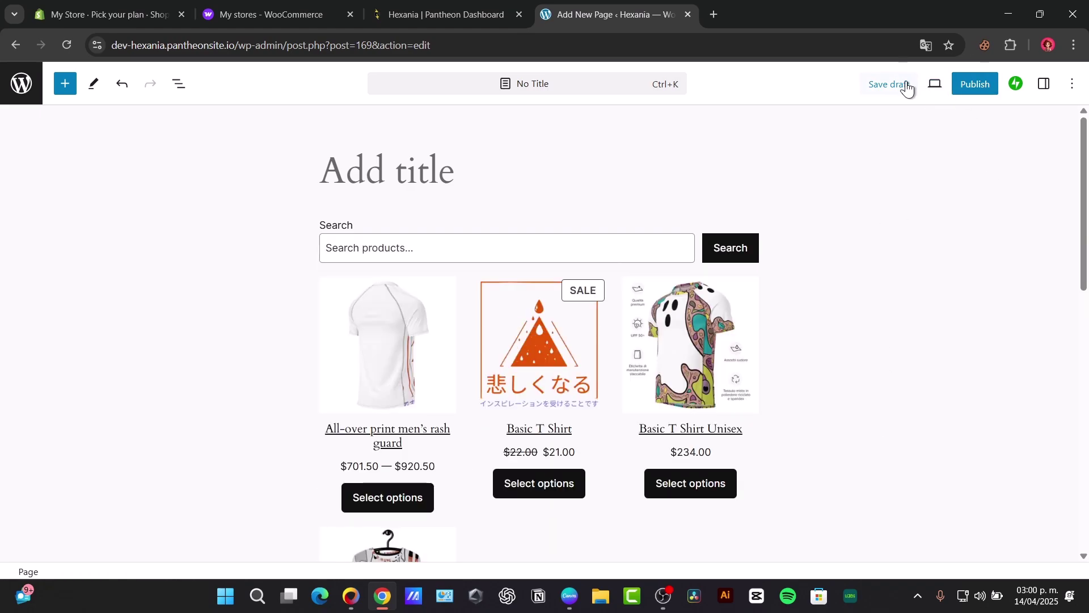
# Save the page as a draft and preview it in a new tab.
pyautogui.click(889, 84)
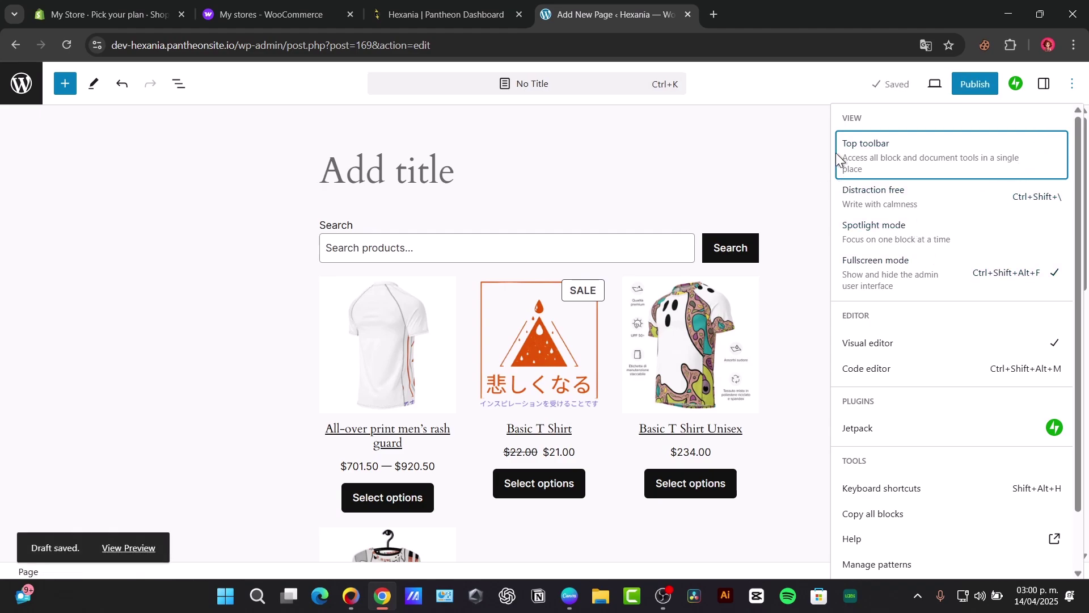
pyautogui.click(935, 86)
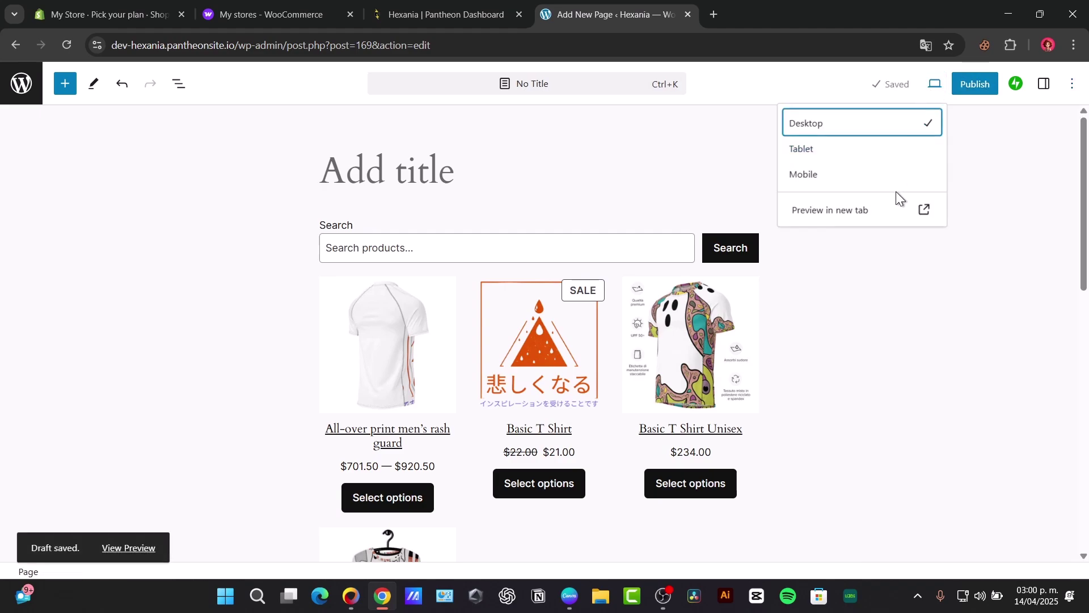
pyautogui.click(895, 212)
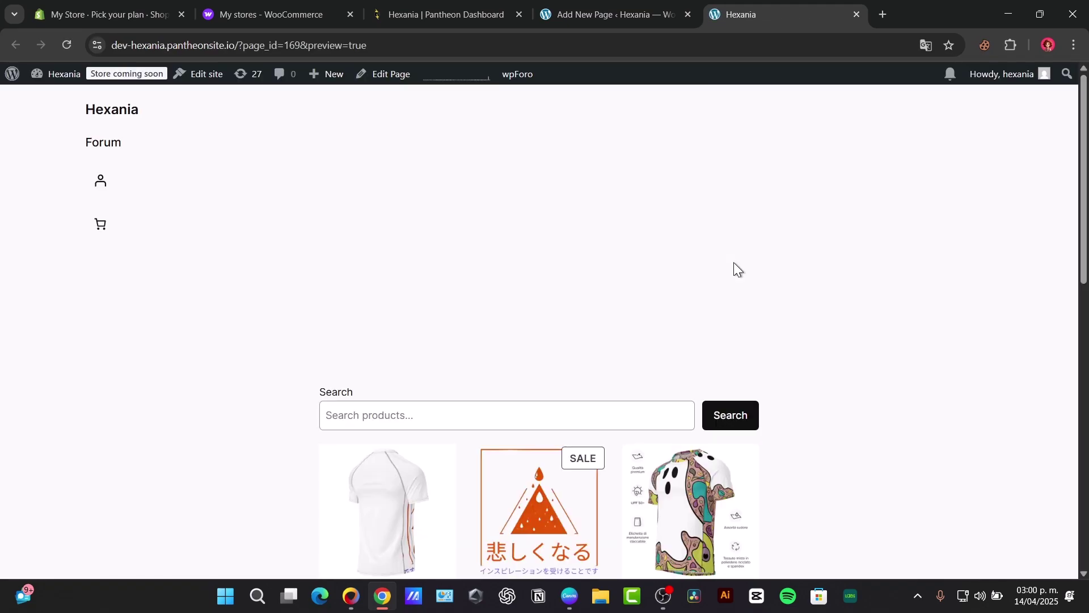
pyautogui.scroll(-10, 843, 308)
pyautogui.scroll(10, 879, 315)
# Glance at the Pantheon hosting dashboard tab, then return to the page editor.
pyautogui.click(620, 9)
pyautogui.click(456, 10)
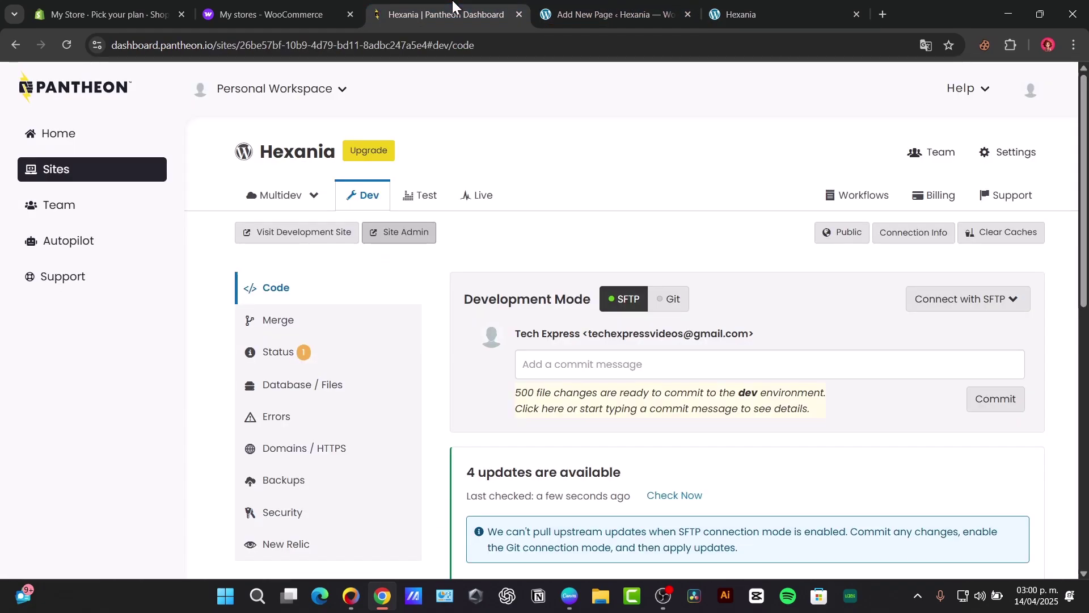
pyautogui.click(600, 10)
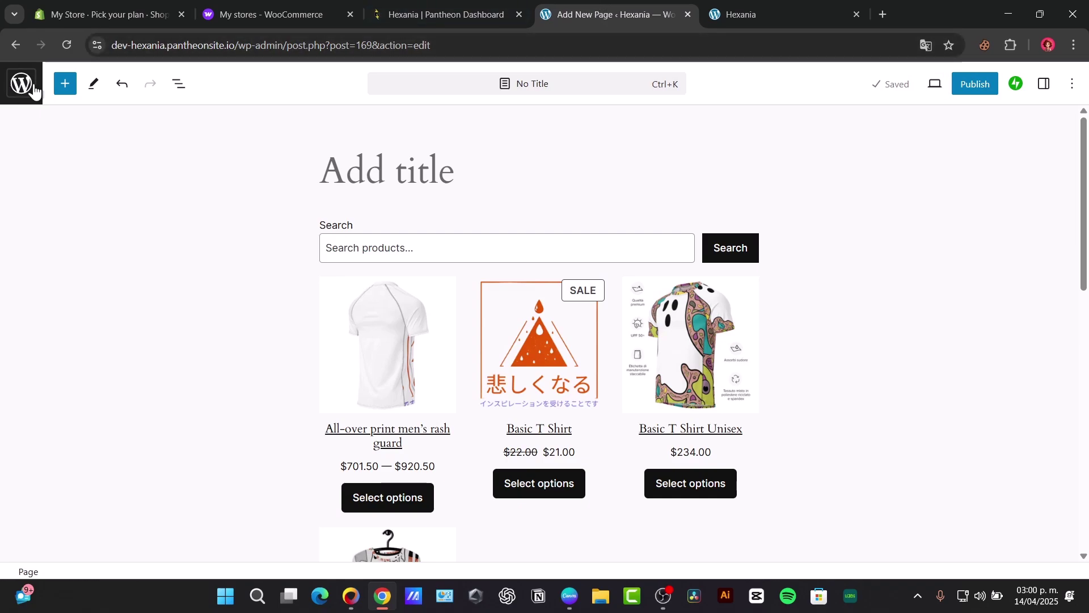
# Leave the editor and browse the WooCommerce Home setup tasks.
pyautogui.click(11, 86)
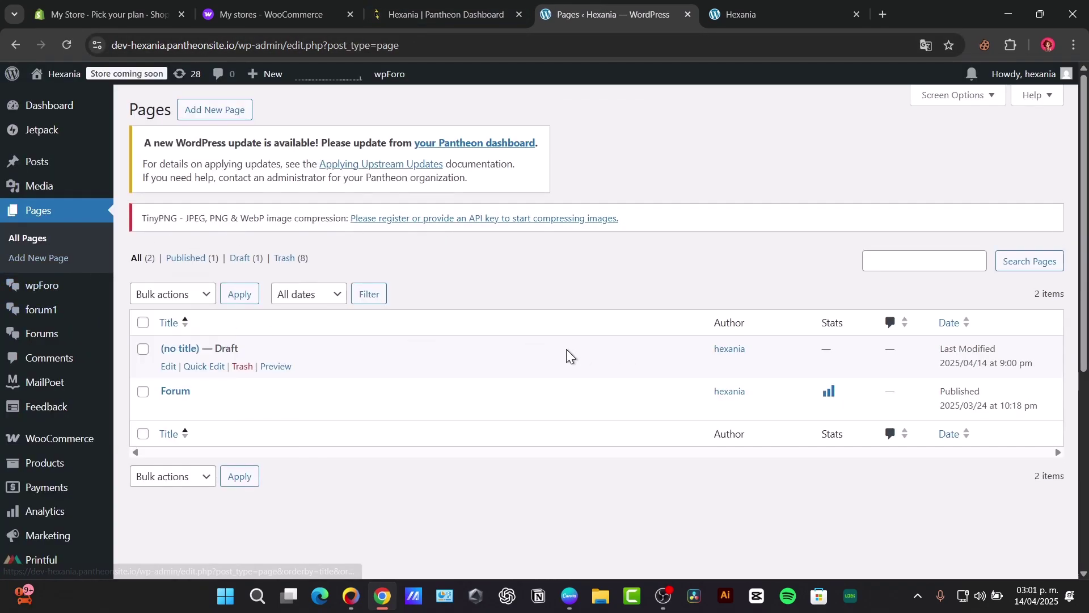
pyautogui.scroll(-3, 566, 349)
pyautogui.scroll(3, 567, 308)
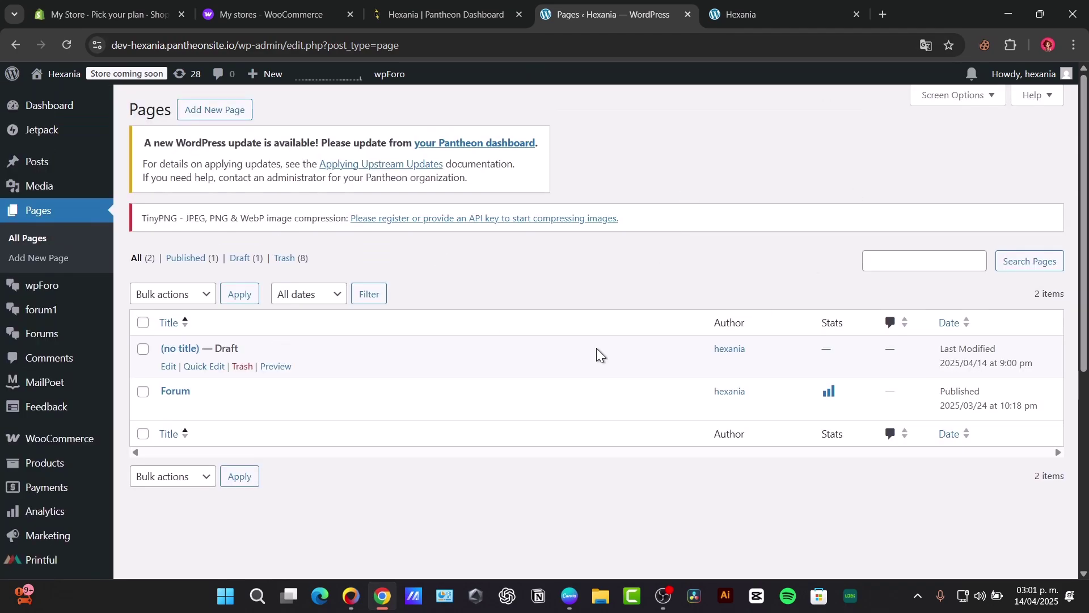
pyautogui.moveTo(177, 408)
pyautogui.moveTo(81, 446)
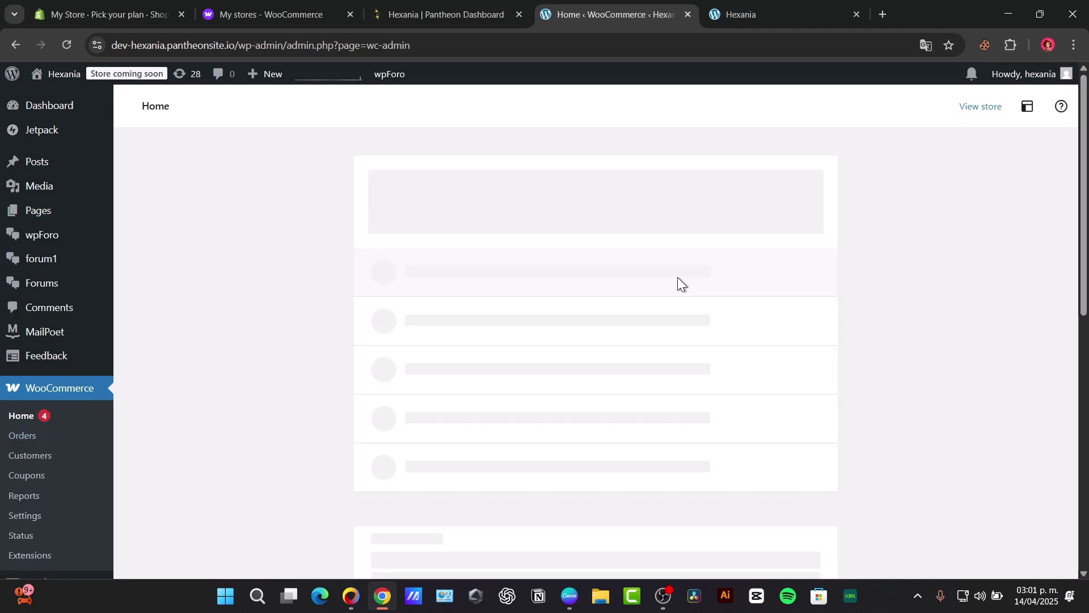
pyautogui.scroll(-3, 679, 287)
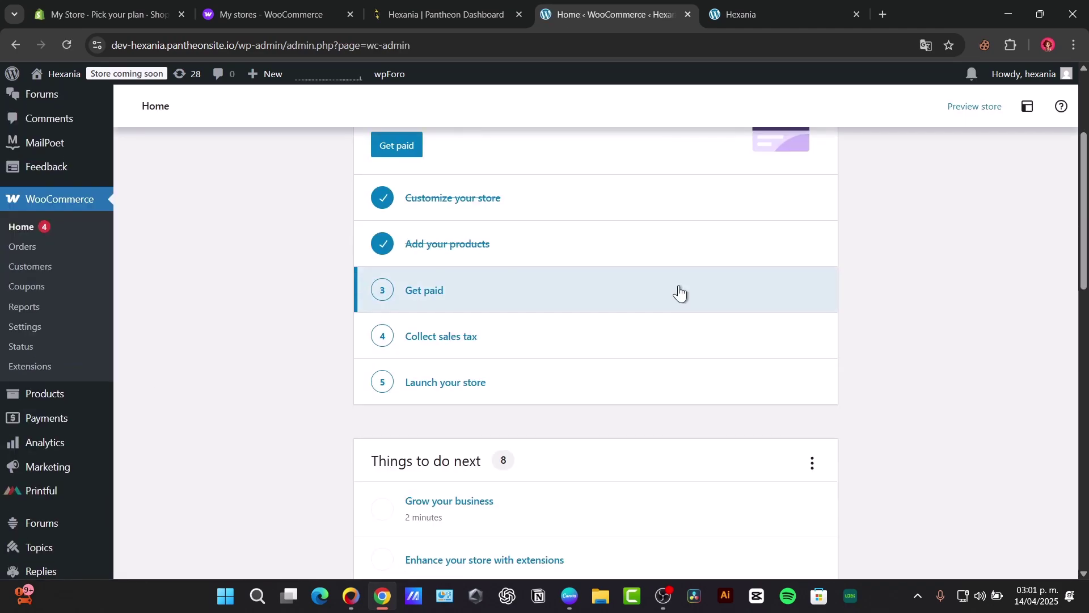
pyautogui.scroll(-14, 519, 267)
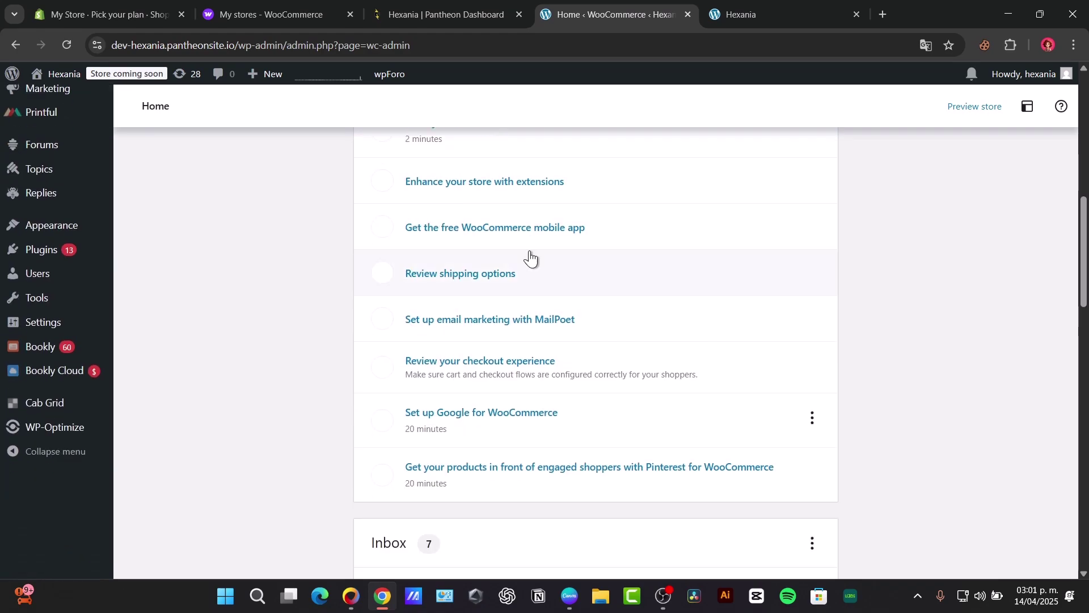
pyautogui.scroll(10, 535, 259)
pyautogui.scroll(-10, 535, 258)
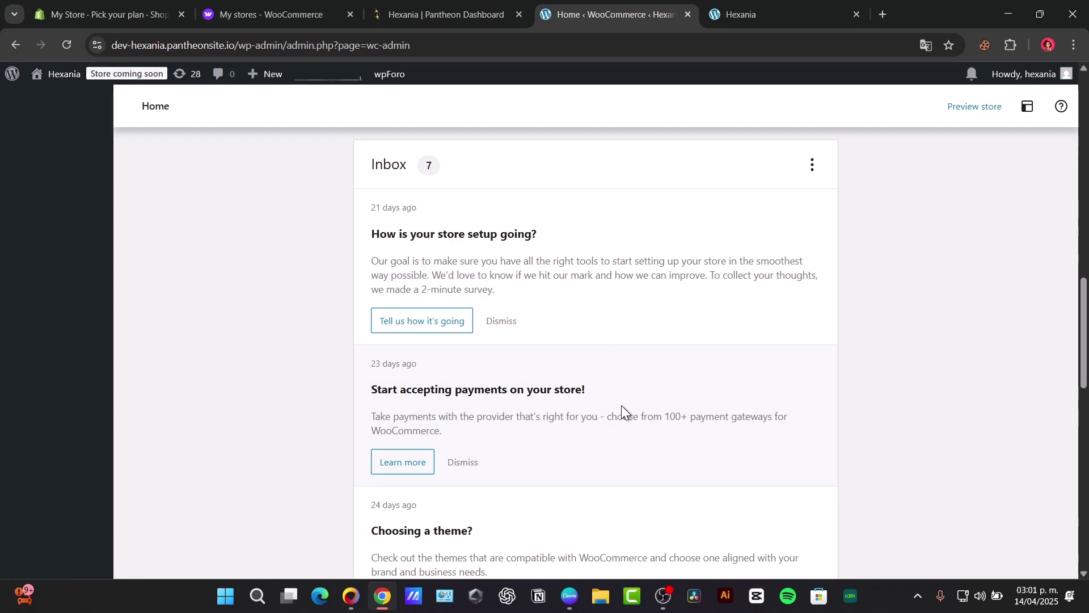
pyautogui.scroll(10, 622, 405)
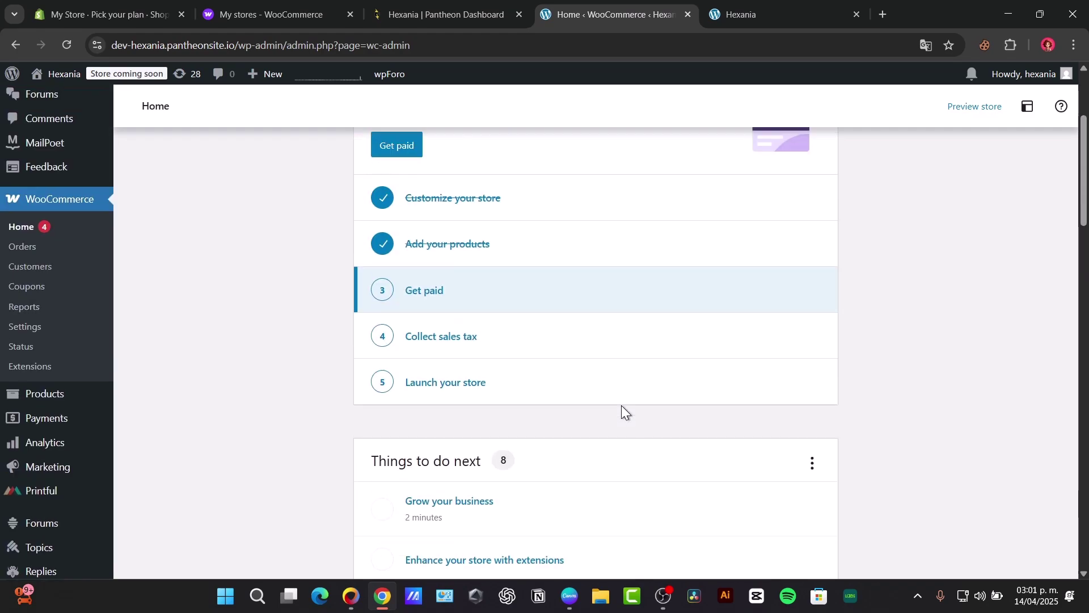
# Start a new physical product from 'Add your products' and dismiss the translation prompt.
pyautogui.click(507, 233)
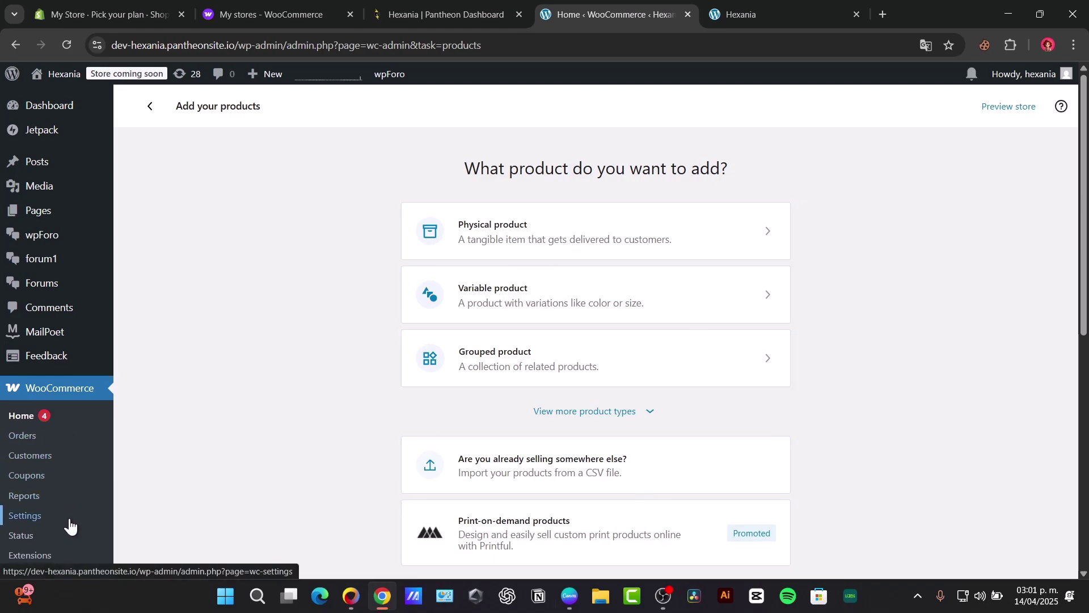
pyautogui.click(605, 235)
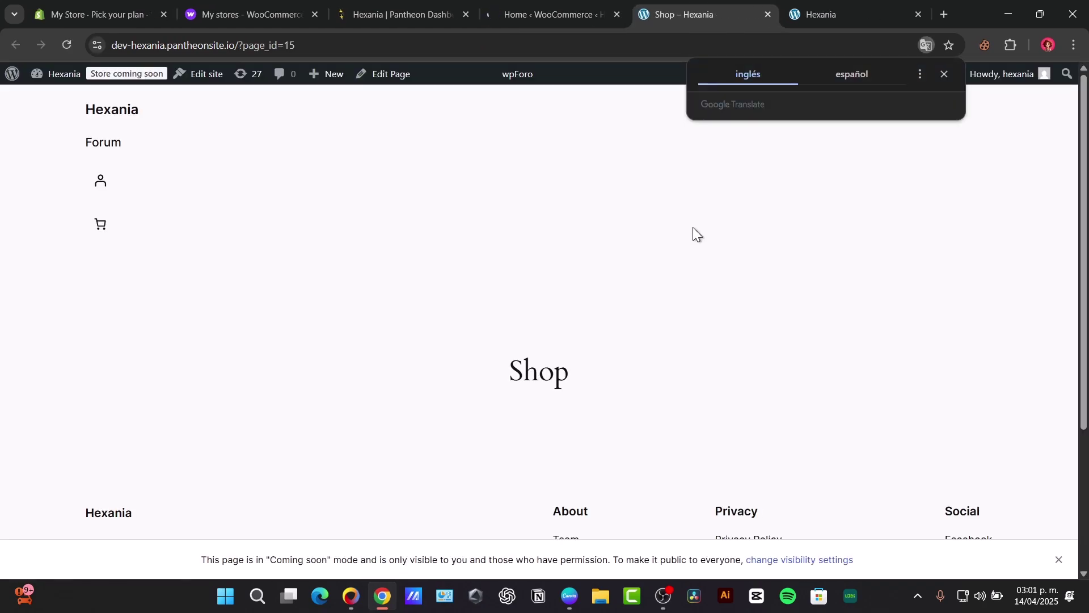
pyautogui.click(942, 74)
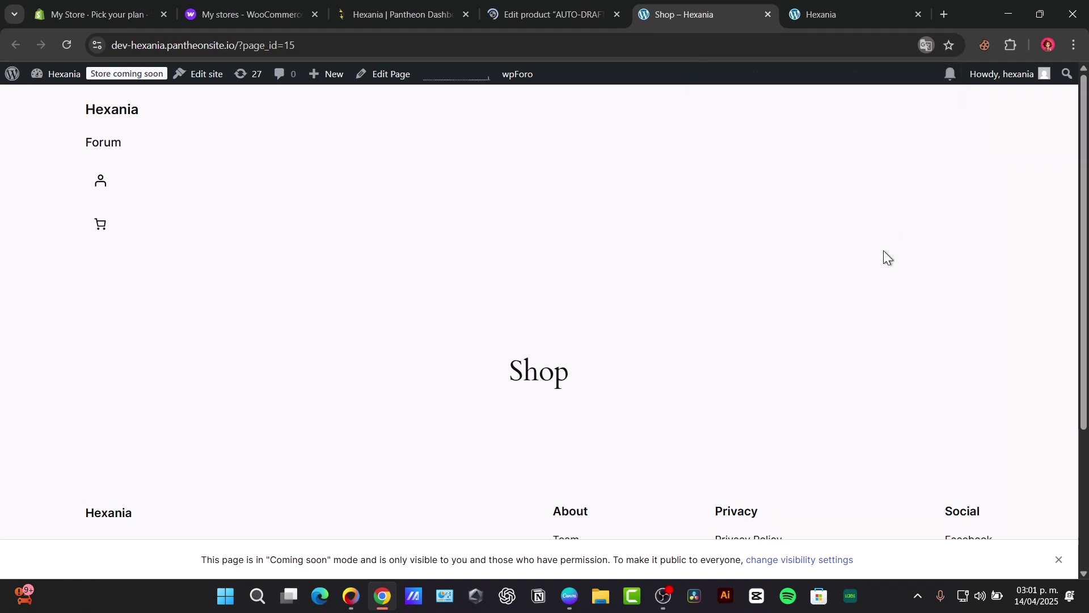
pyautogui.scroll(-3, 883, 250)
pyautogui.scroll(4, 883, 253)
pyautogui.scroll(-3, 883, 253)
# Close the Shop preview tab and dismiss the product name tour tip.
pyautogui.click(580, 1)
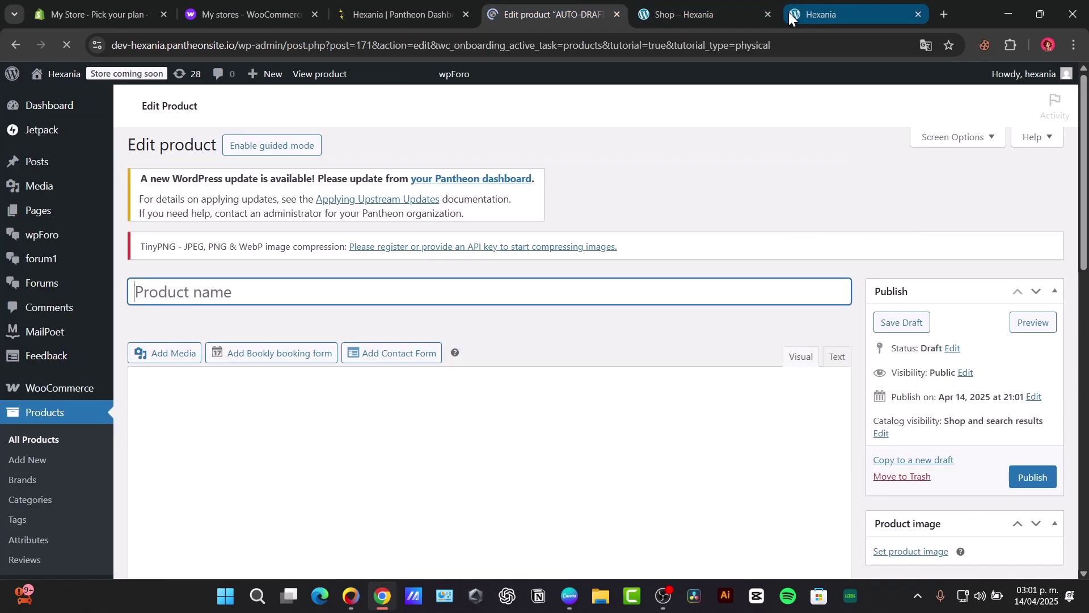
pyautogui.click(768, 14)
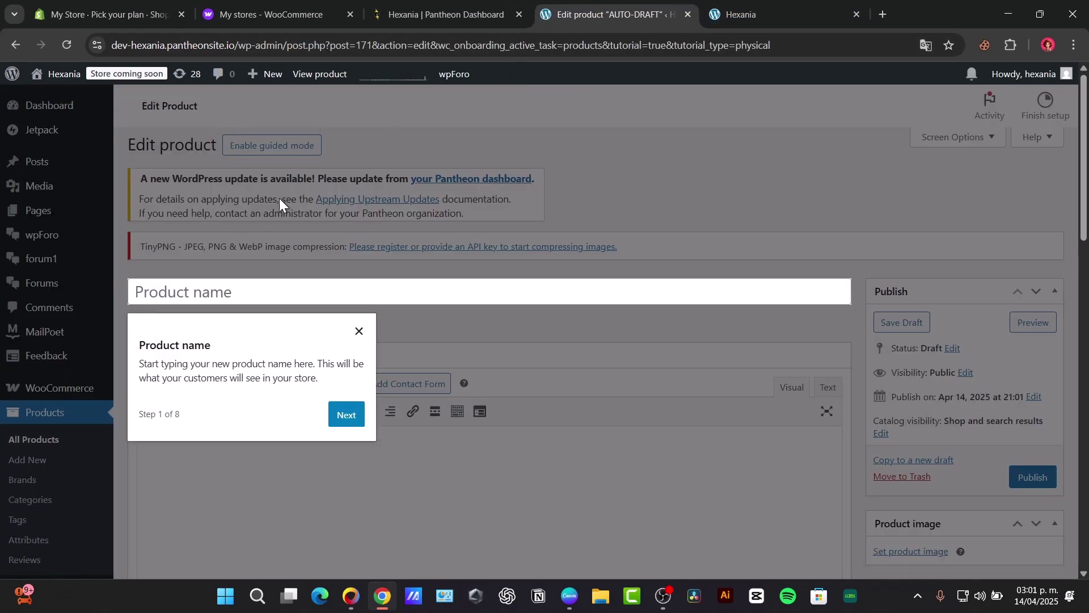
pyautogui.click(359, 332)
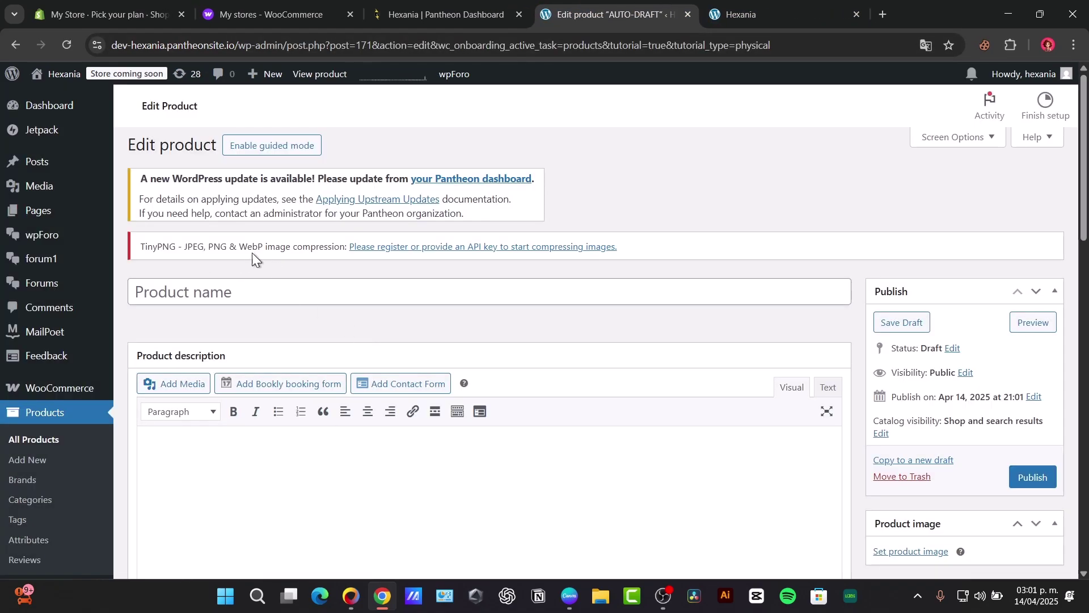
# Go back to the 'What product do you want to add?' choices.
pyautogui.scroll(-7, 700, 389)
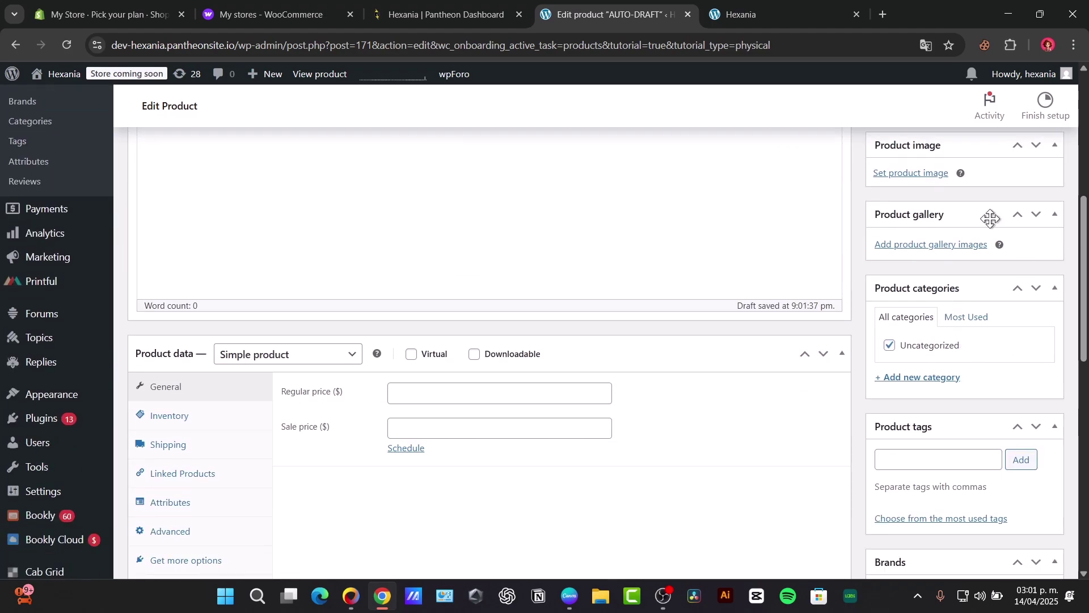
pyautogui.scroll(-5, 407, 388)
pyautogui.scroll(12, 408, 391)
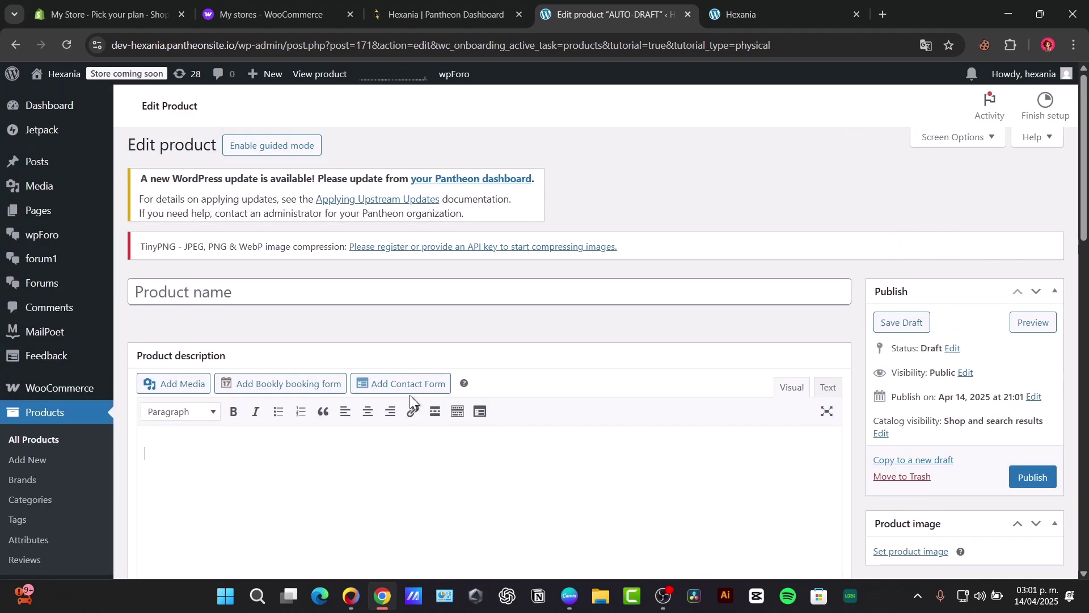
pyautogui.click(22, 46)
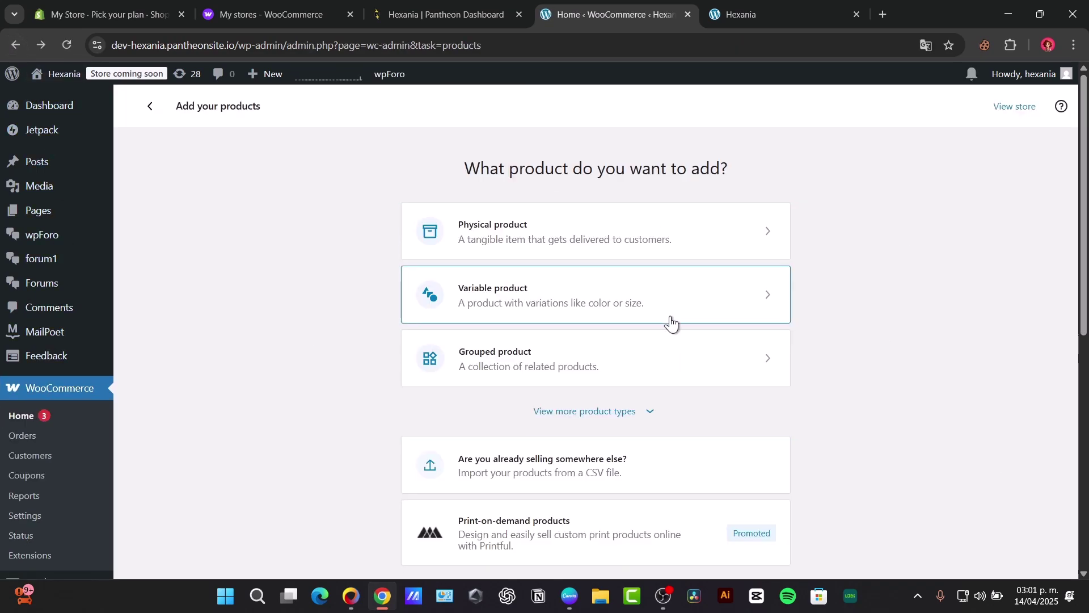
pyautogui.scroll(-3, 671, 322)
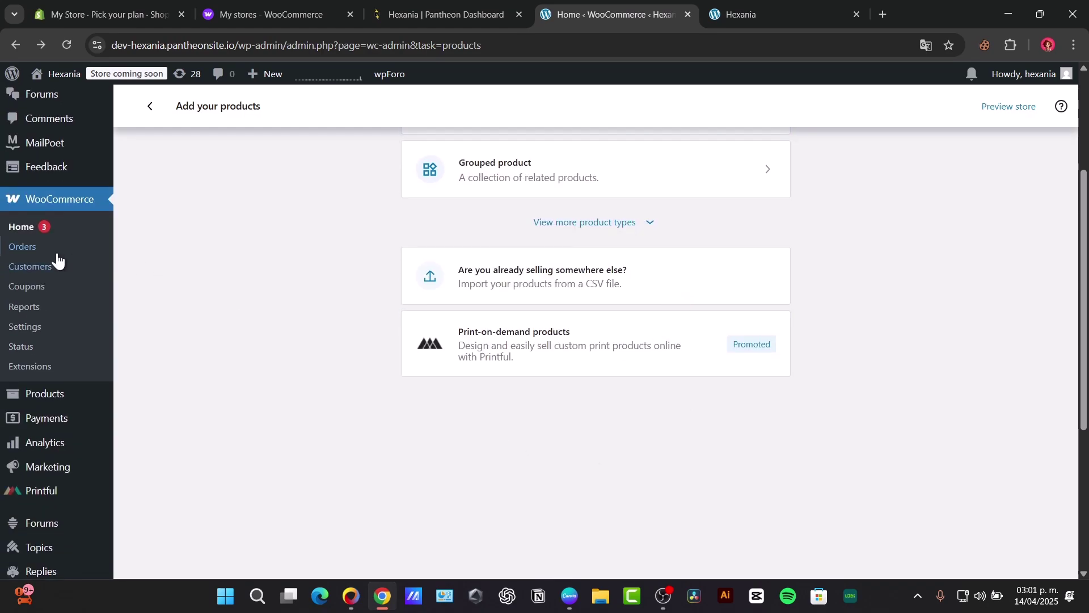
pyautogui.scroll(3, 62, 386)
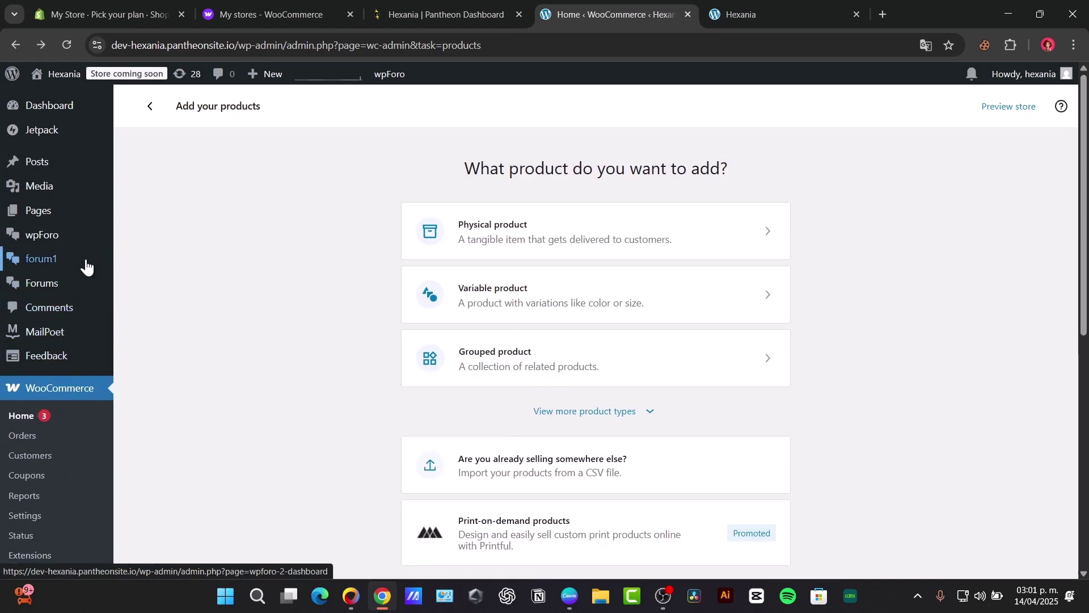
pyautogui.moveTo(65, 211)
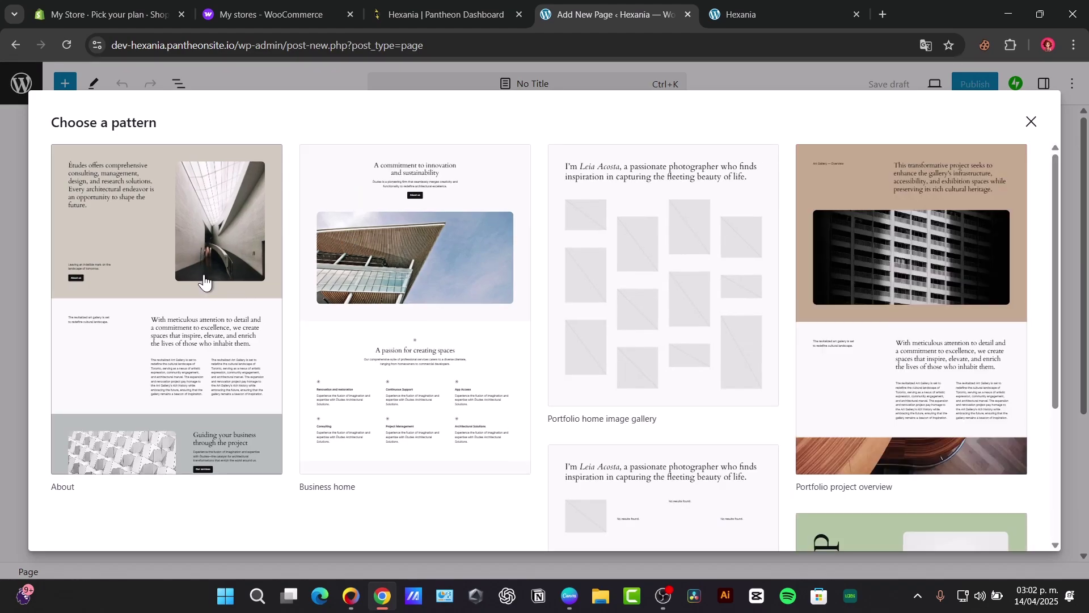
# Scroll the pattern chooser past Portfolio project overview, Newsletter landing and RSVP landing.
pyautogui.scroll(-4, 846, 289)
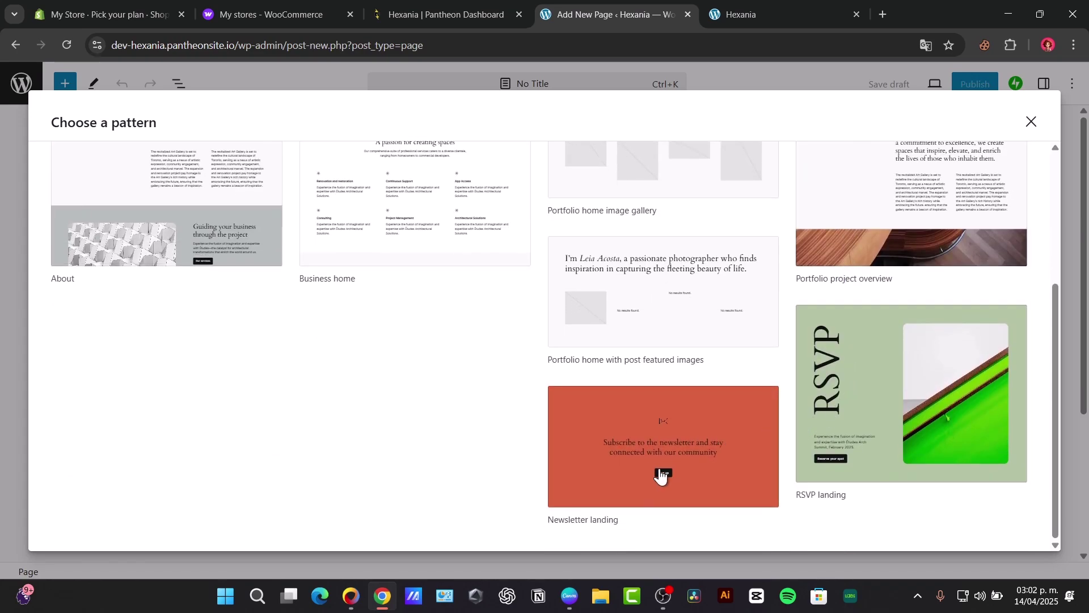
pyautogui.scroll(4, 938, 477)
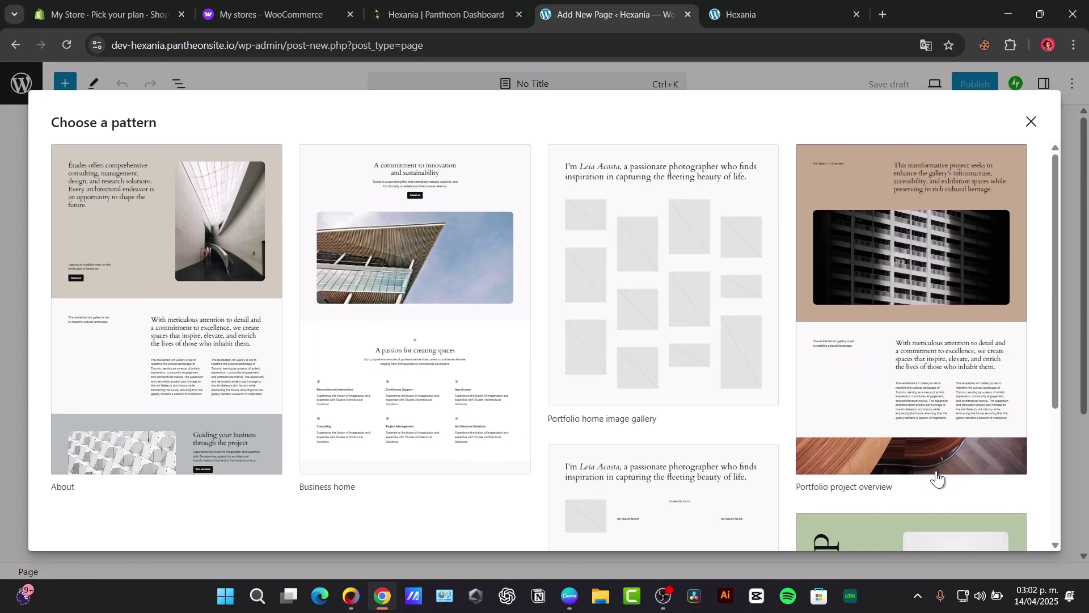
# Start the new page from the About pattern and delete the architecture photo.
pyautogui.click(244, 384)
pyautogui.scroll(-20, 660, 329)
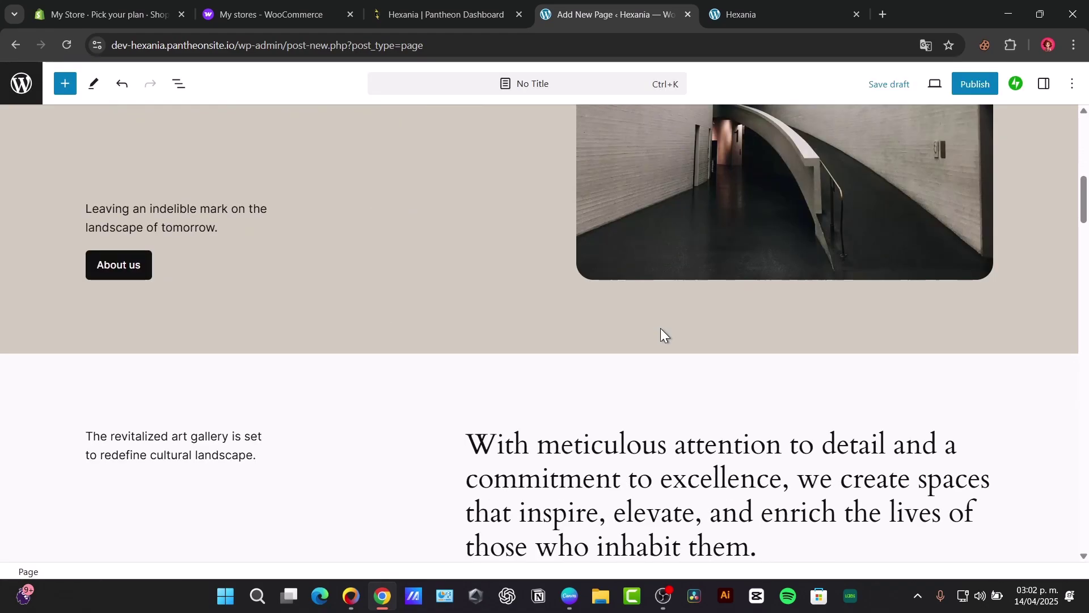
pyautogui.scroll(20, 663, 328)
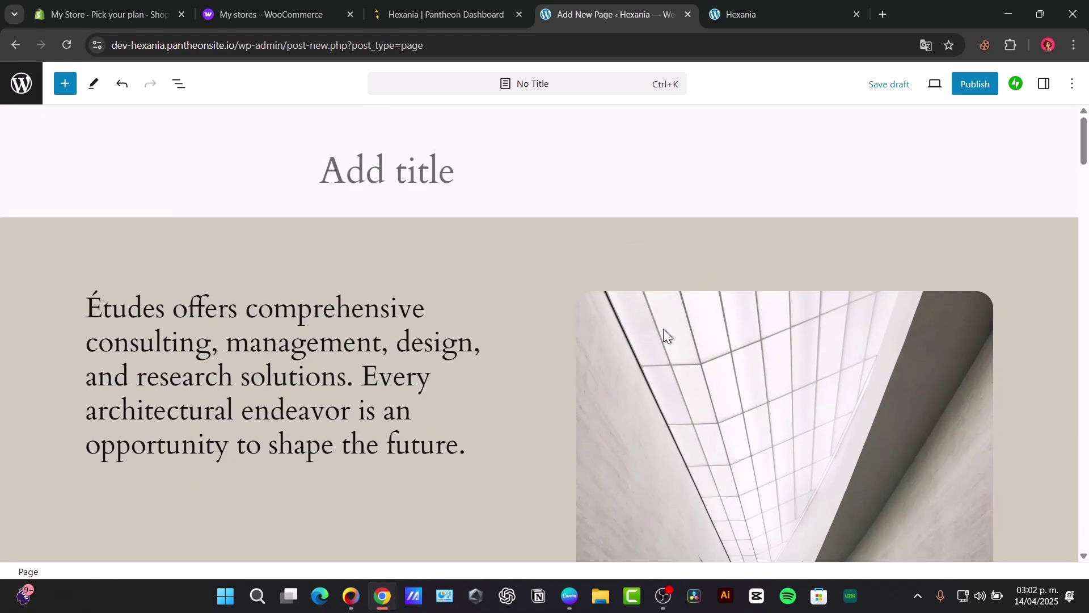
pyautogui.click(664, 335)
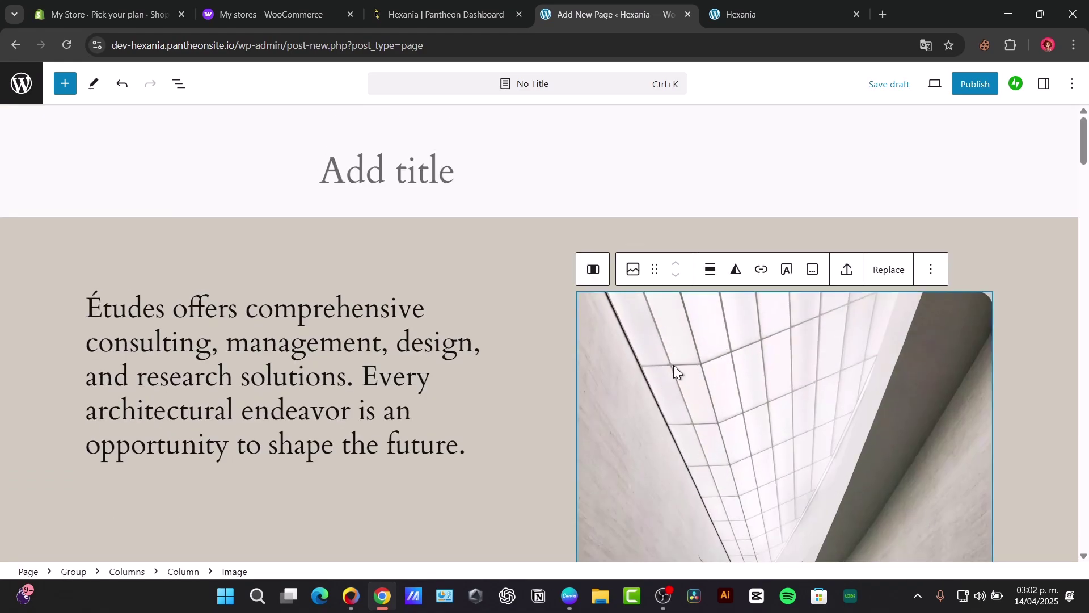
pyautogui.press('Delete')
# Delete the 'Leaving an indelible mark' group and the Études paragraph.
pyautogui.click(432, 339)
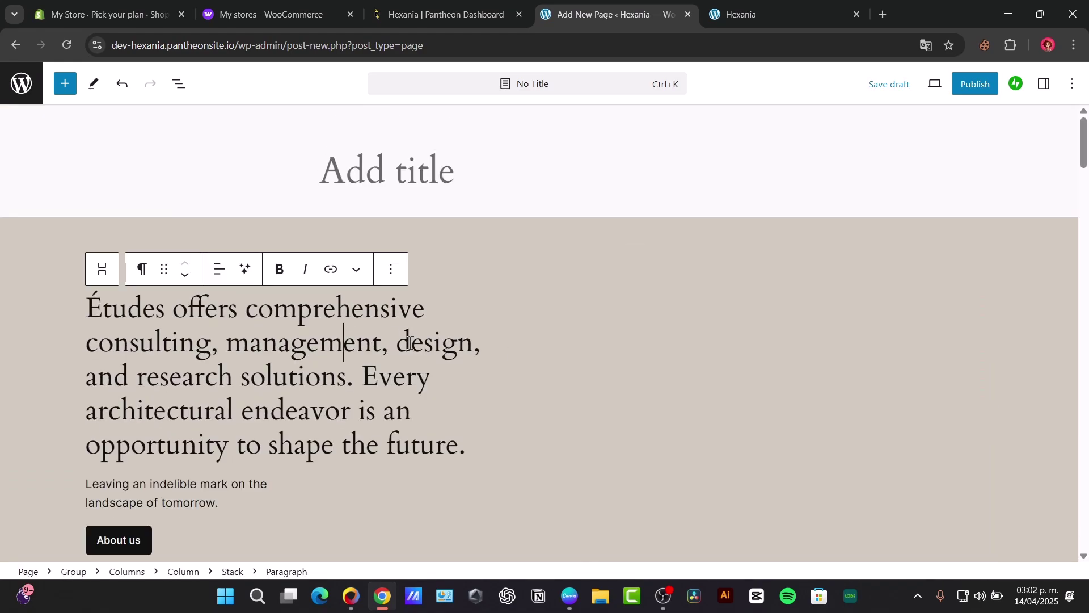
pyautogui.click(439, 491)
pyautogui.press('Delete')
pyautogui.click(382, 465)
pyautogui.click(351, 446)
pyautogui.hotkey('ctrl', 'a')
pyautogui.press('BackSpace')
# Check the more-options menu of the remaining empty paragraph, then close it.
pyautogui.scroll(-3, 579, 347)
pyautogui.scroll(1, 449, 256)
pyautogui.scroll(2, 450, 256)
pyautogui.click(404, 268)
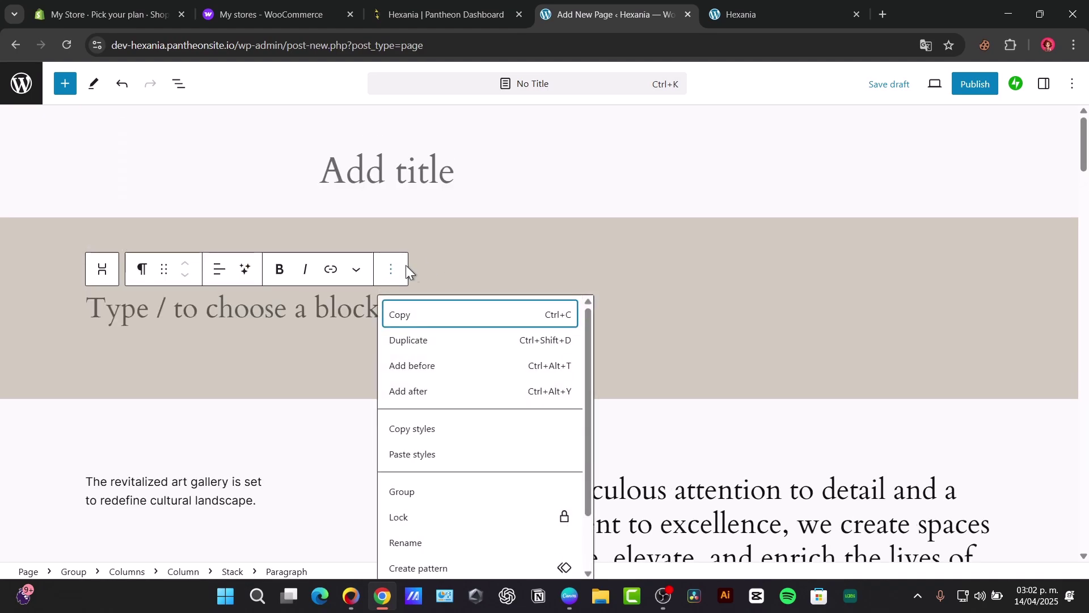
pyautogui.click(250, 325)
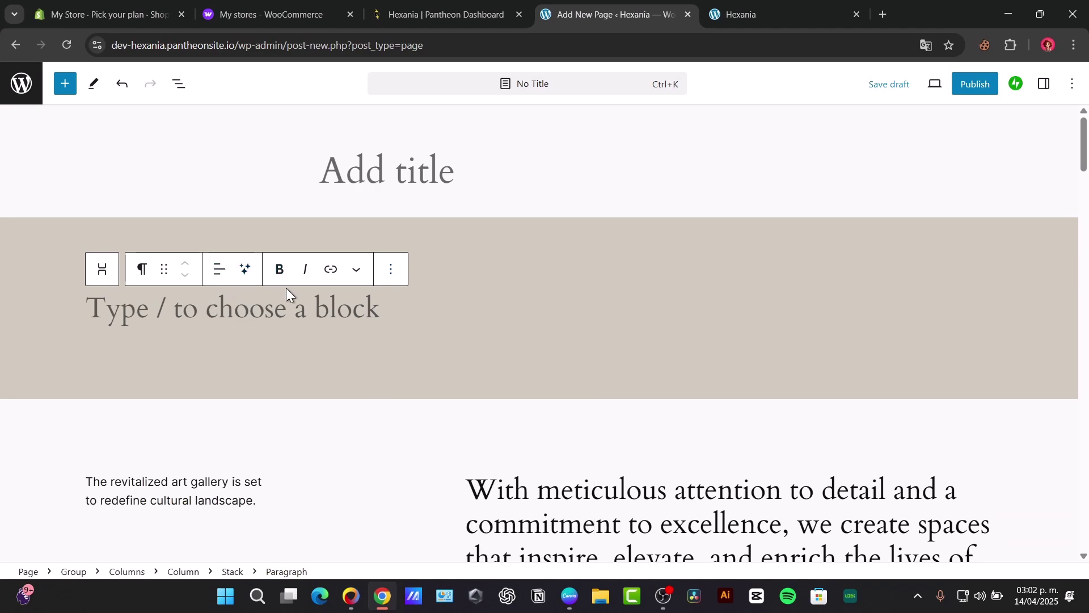
# Insert a Product Collection block via / and confirm the chosen collection.
pyautogui.write('/')
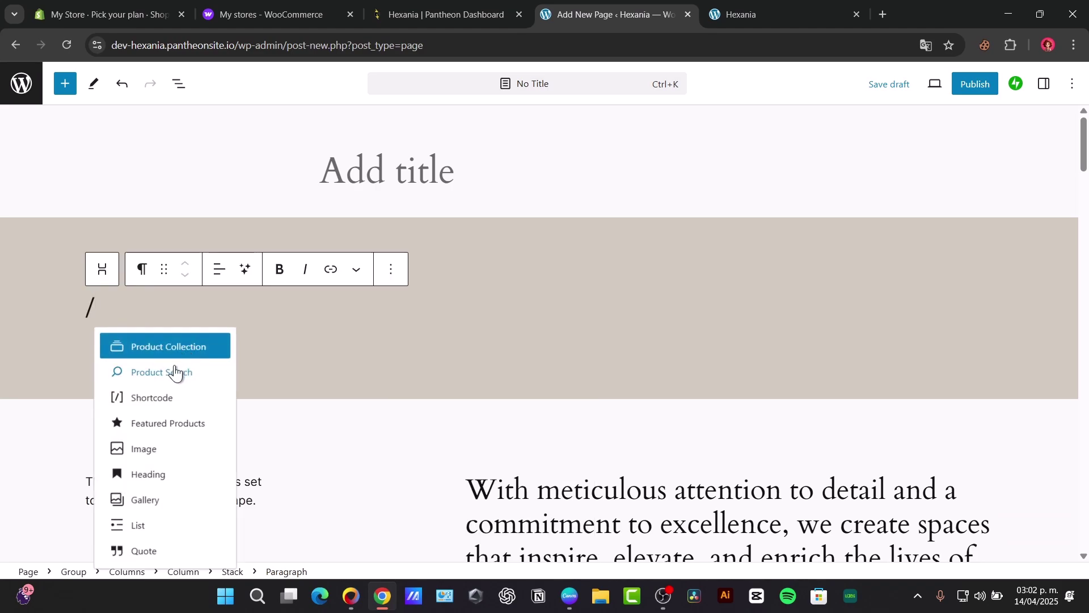
pyautogui.click(179, 347)
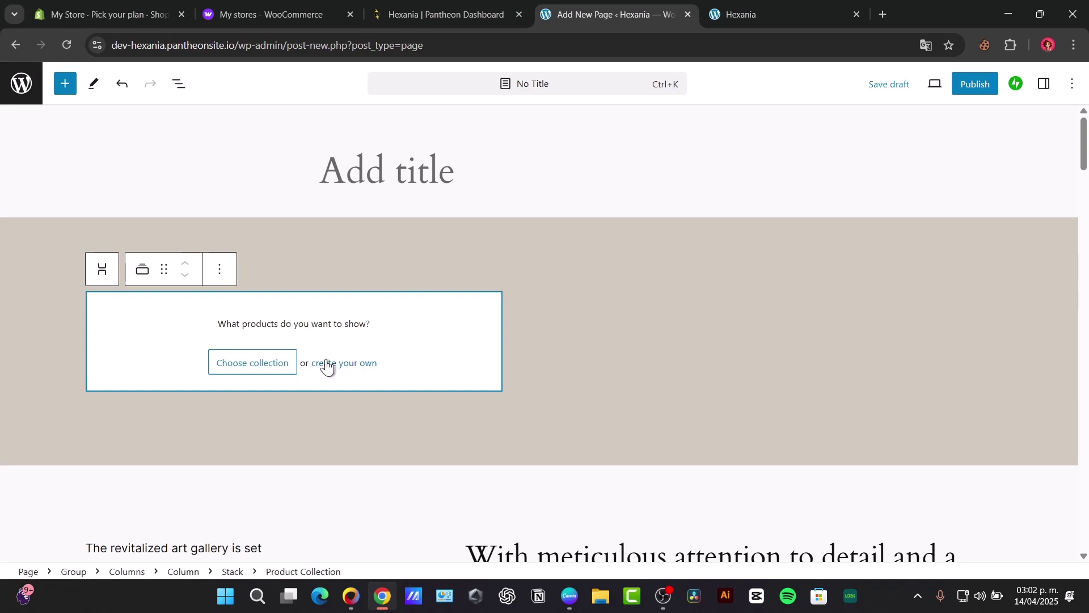
pyautogui.click(244, 369)
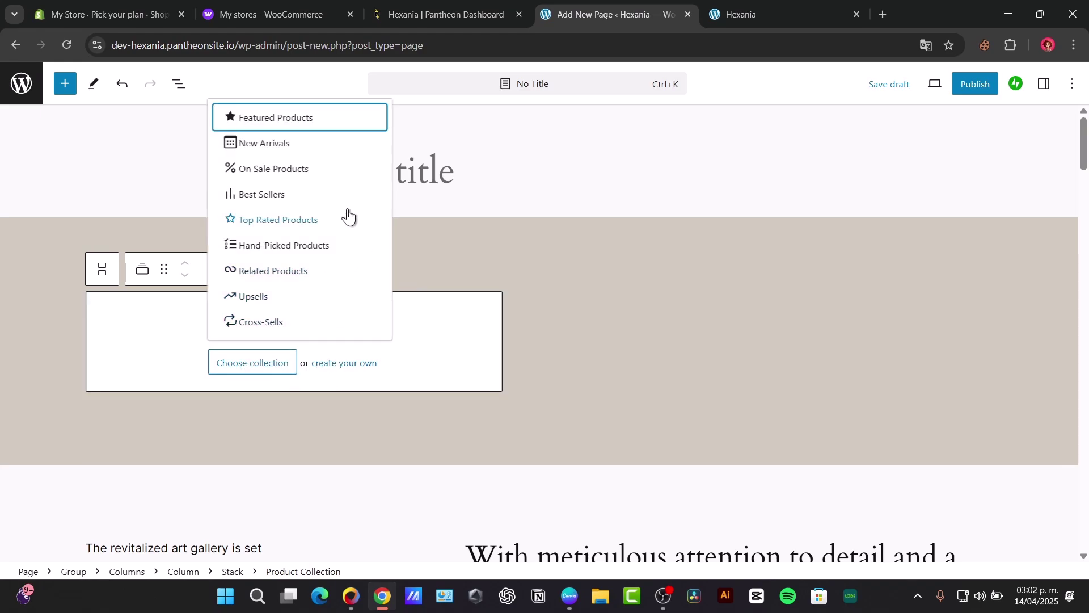
pyautogui.click(310, 149)
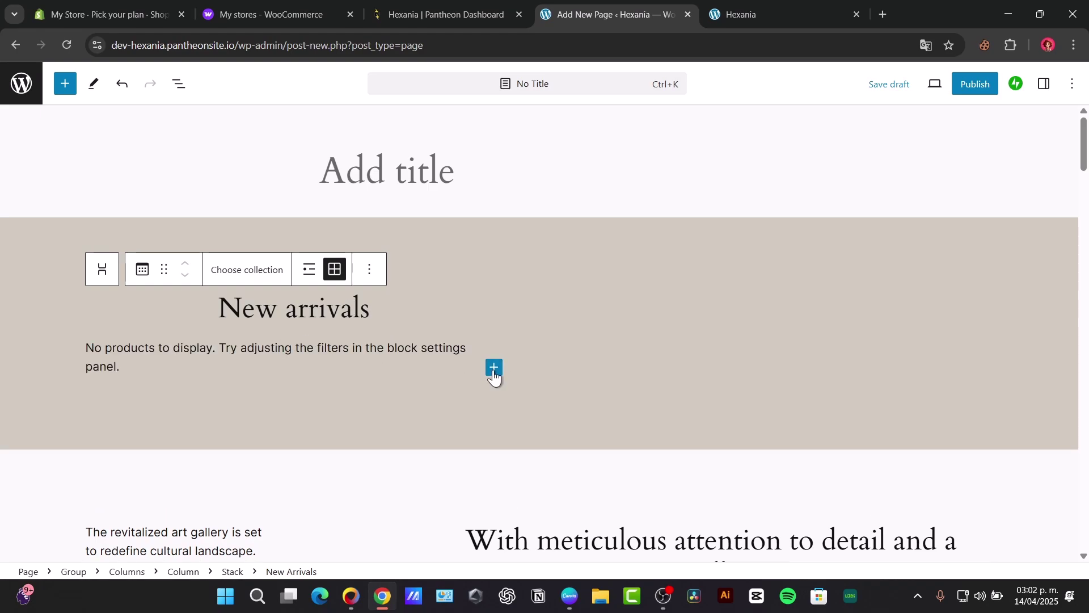
pyautogui.click(494, 369)
pyautogui.click(257, 270)
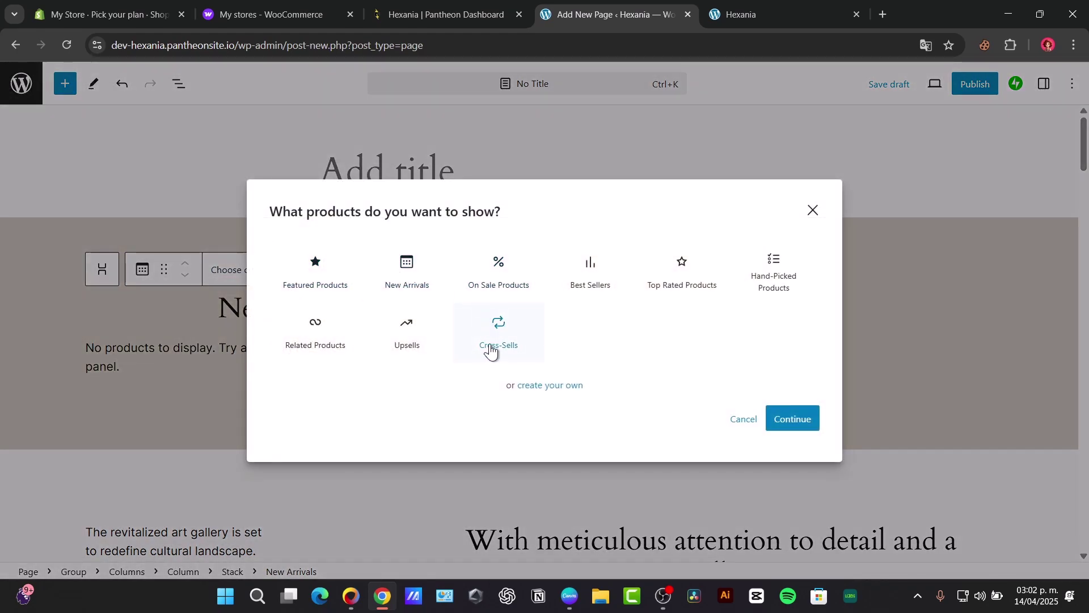
pyautogui.click(812, 424)
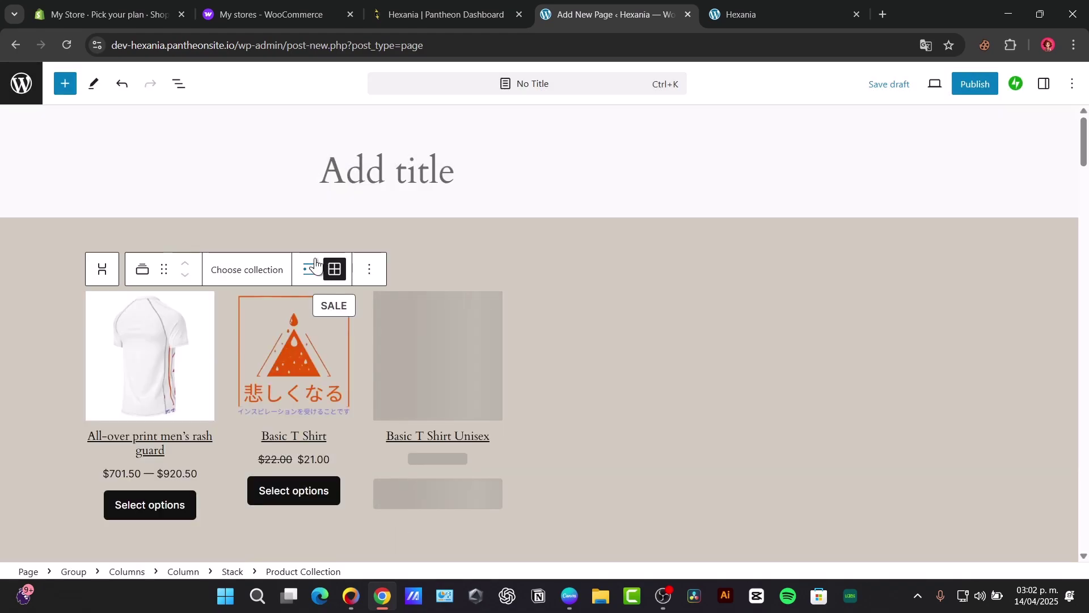
# Inspect the product grid's group and product template, then save the page as a draft.
pyautogui.click(253, 240)
pyautogui.click(271, 278)
pyautogui.click(219, 272)
pyautogui.click(250, 294)
pyautogui.click(251, 292)
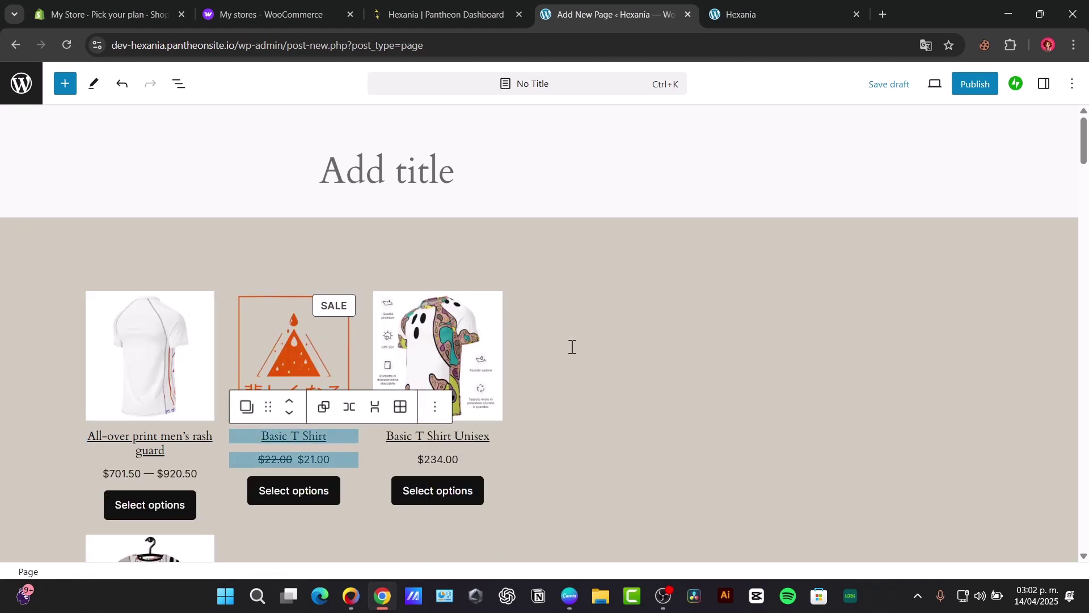
pyautogui.scroll(-5, 428, 404)
pyautogui.scroll(-6, 430, 407)
pyautogui.scroll(10, 474, 296)
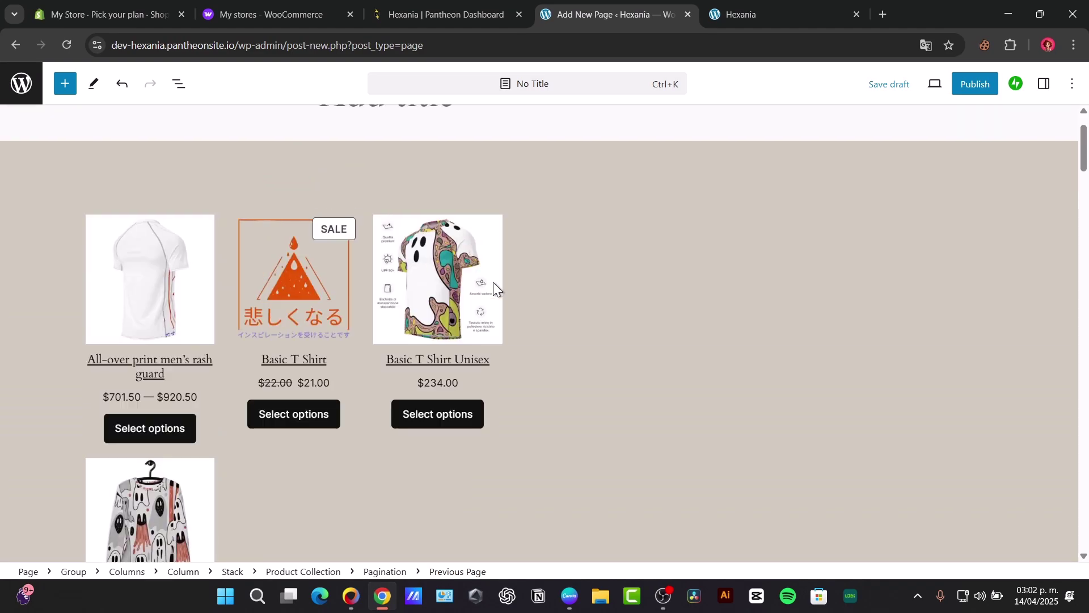
pyautogui.click(894, 85)
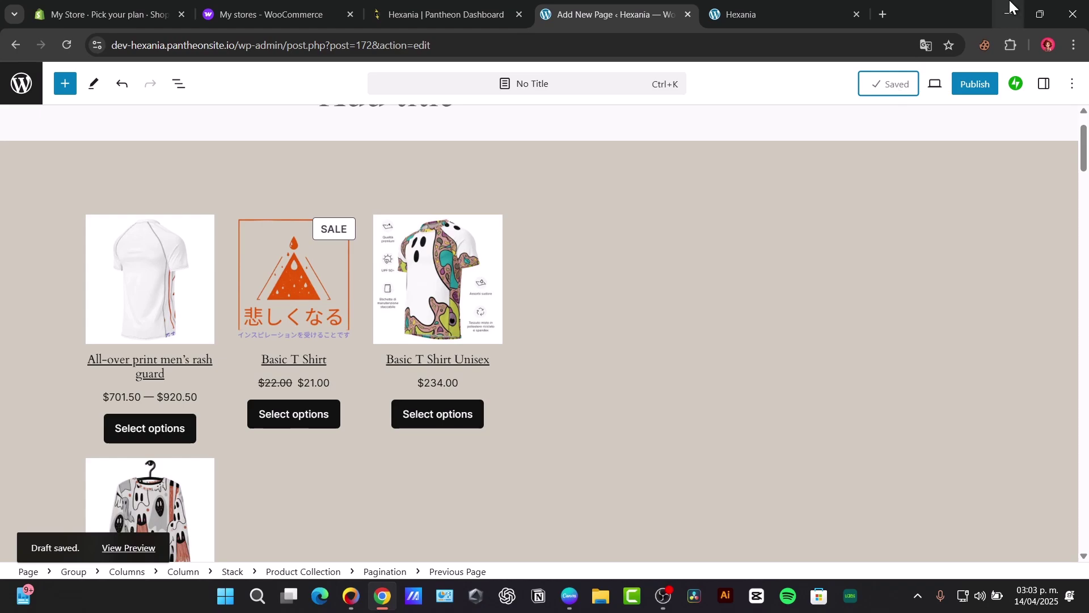
# Leave the editor for the Pages list and scroll down the admin menu.
pyautogui.click(38, 86)
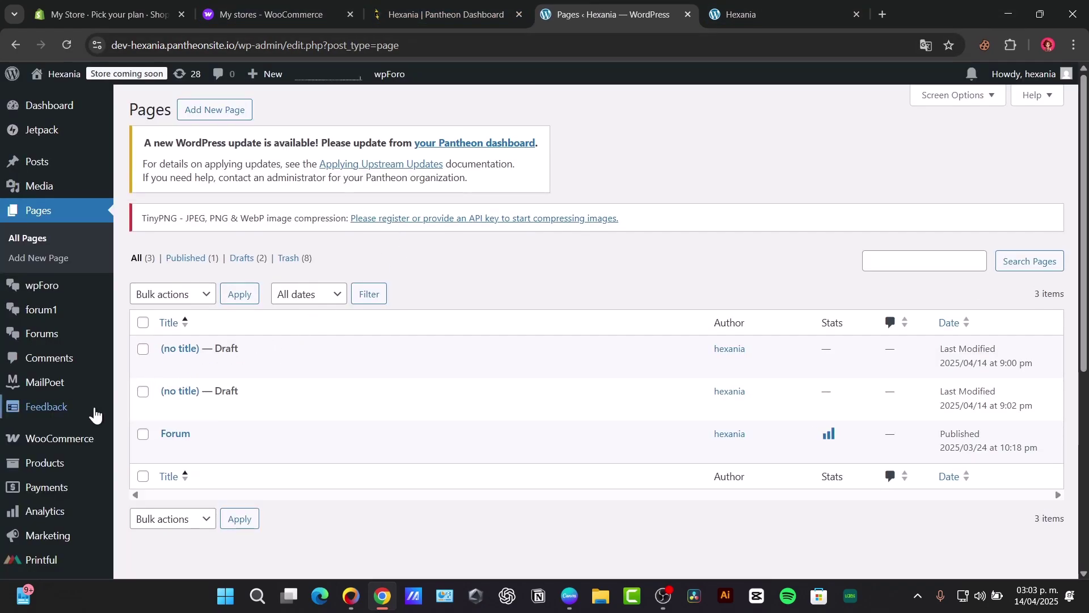
pyautogui.scroll(-4, 60, 433)
pyautogui.scroll(-2, 85, 452)
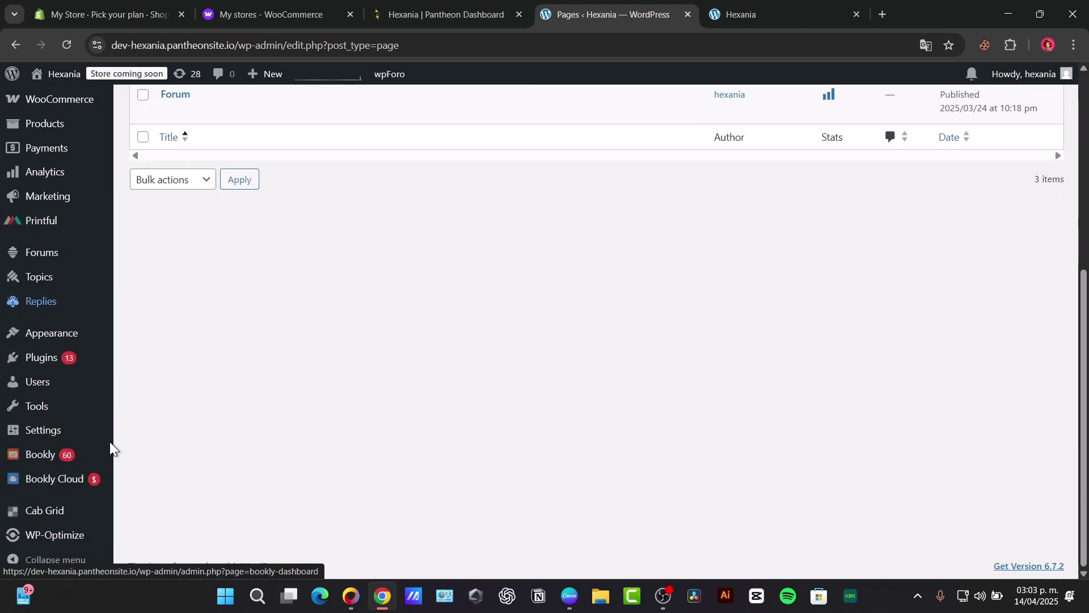
pyautogui.moveTo(55, 358)
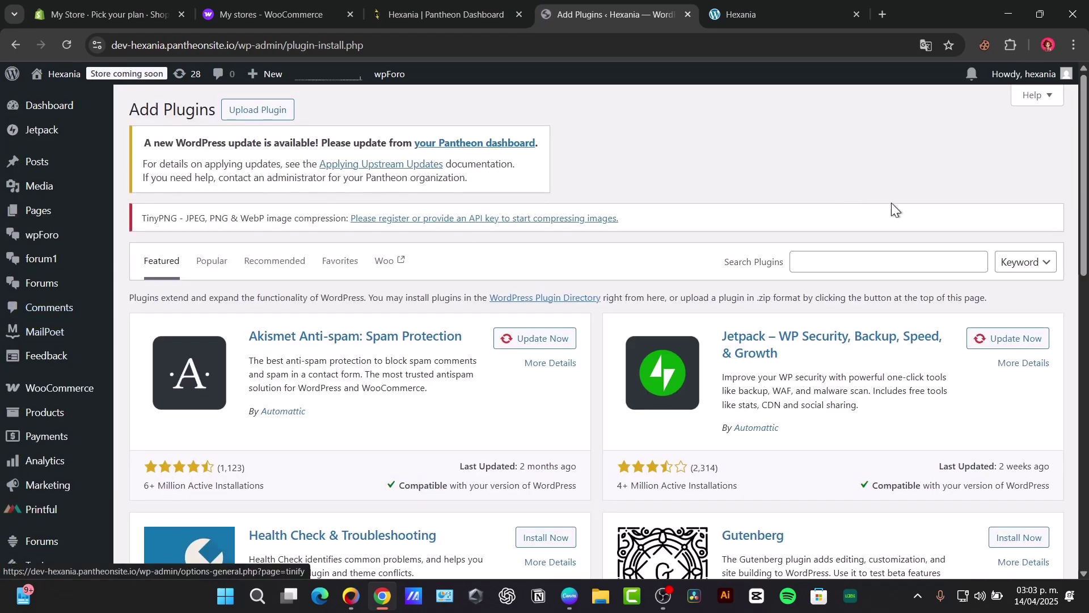
# Search for the elementor plugin and scroll through the results.
pyautogui.click(923, 257)
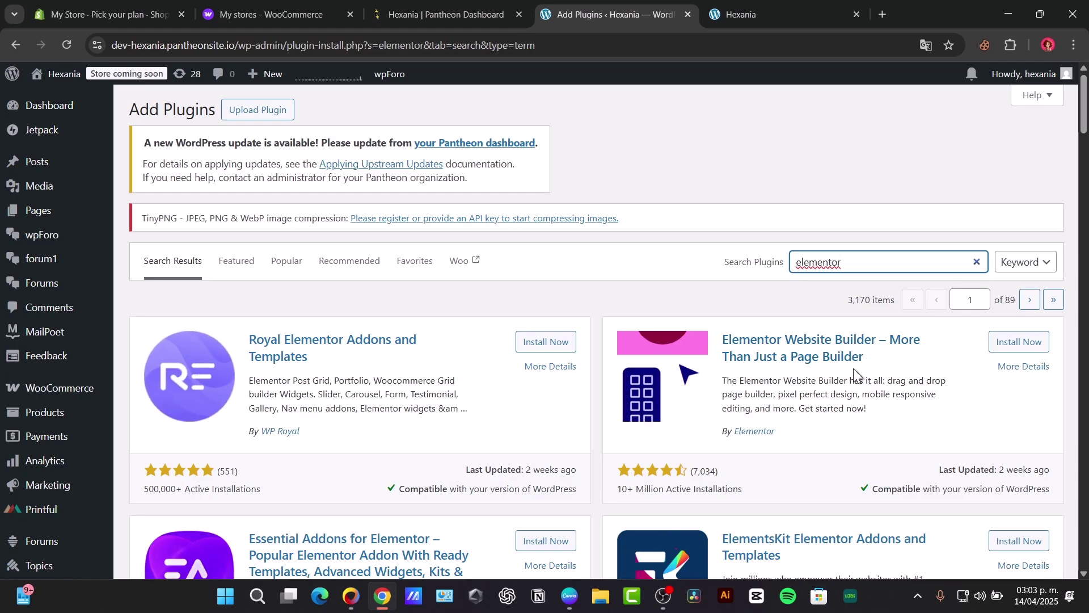
pyautogui.scroll(-3, 817, 372)
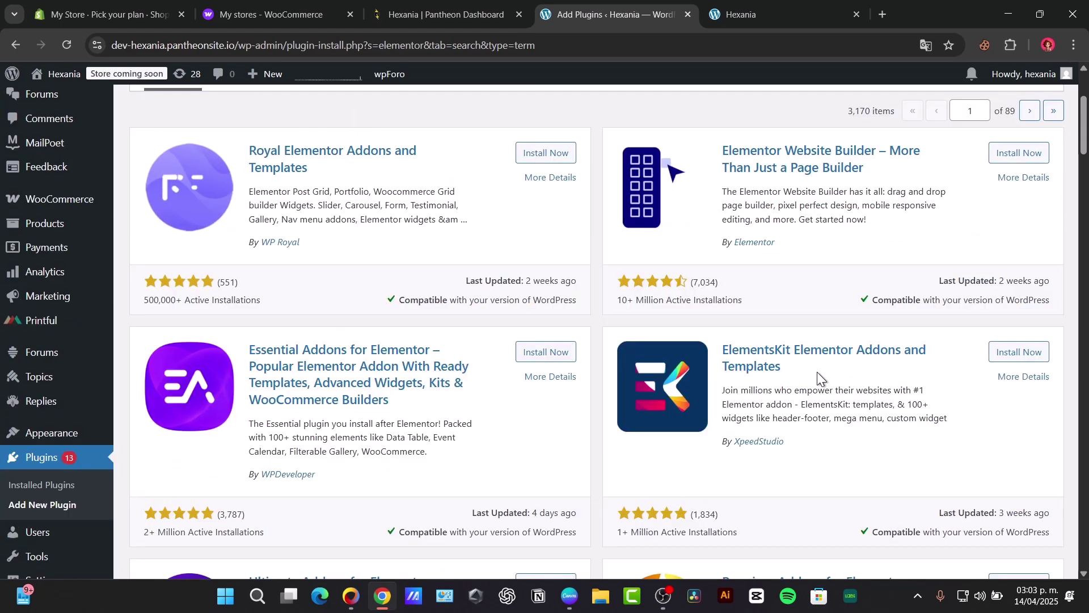
pyautogui.scroll(-3, 866, 421)
pyautogui.scroll(6, 903, 418)
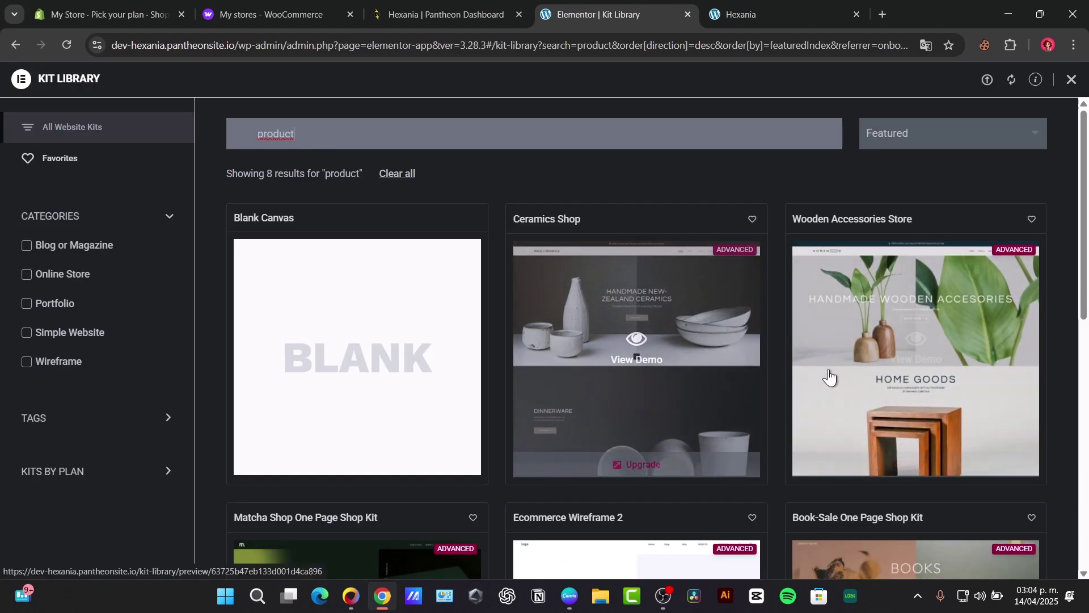
# Preview the e-commerce kit at tablet, mobile and desktop sizes, ending on full-width desktop.
pyautogui.scroll(-3, 947, 385)
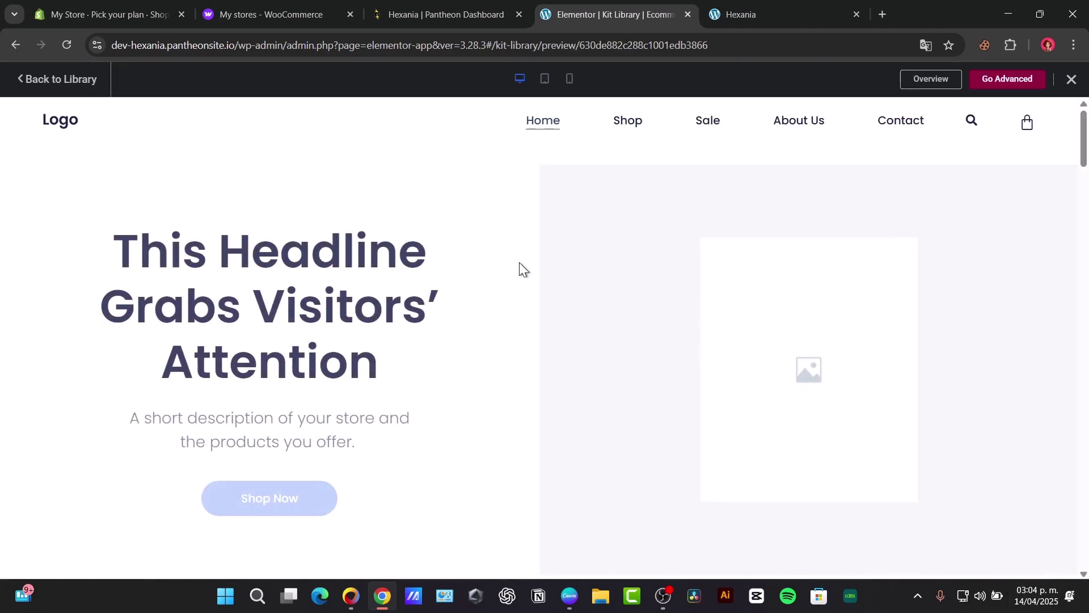
pyautogui.scroll(-3, 750, 291)
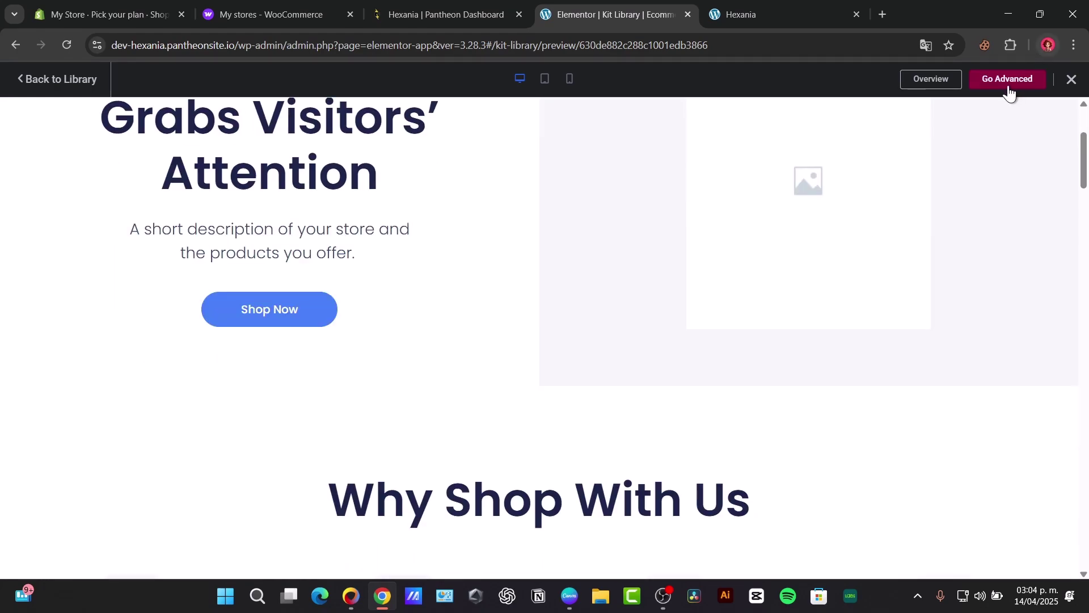
pyautogui.click(544, 78)
pyautogui.click(570, 78)
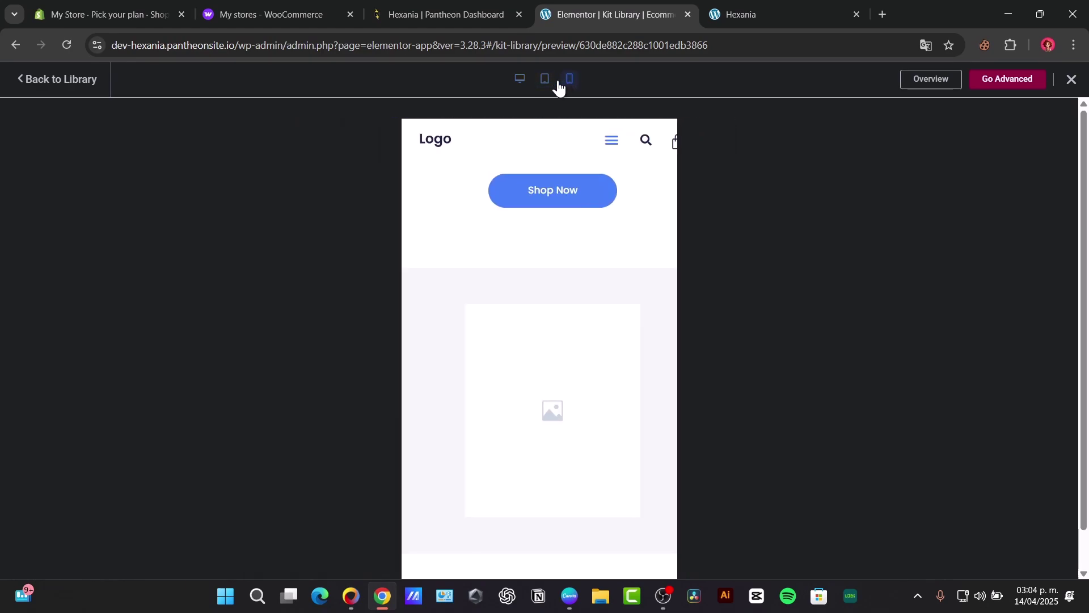
pyautogui.click(520, 78)
pyautogui.click(544, 78)
pyautogui.scroll(-5, 676, 250)
pyautogui.scroll(5, 676, 250)
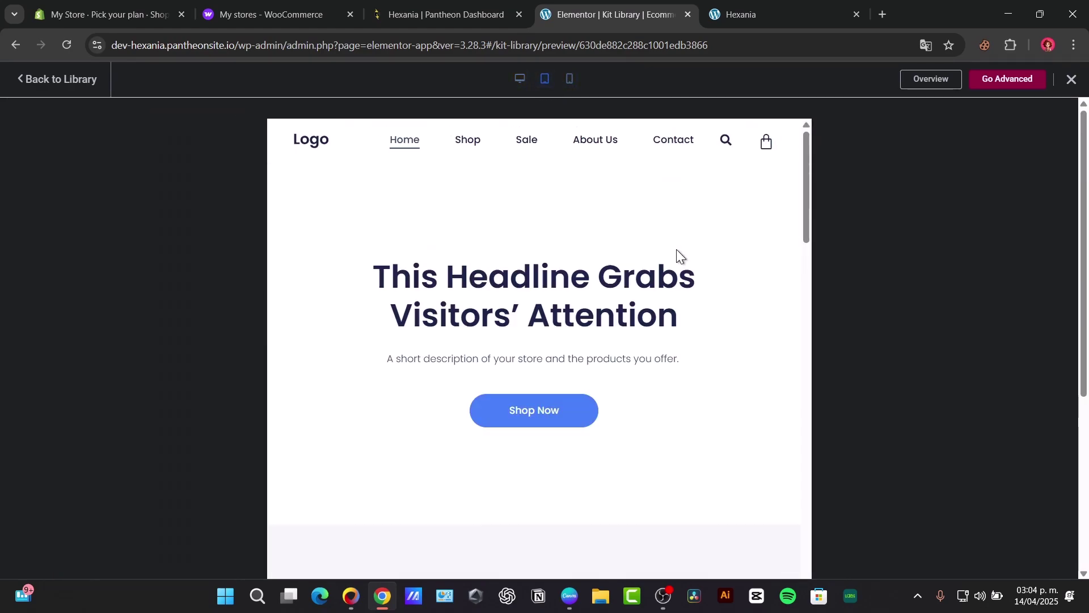
pyautogui.click(521, 79)
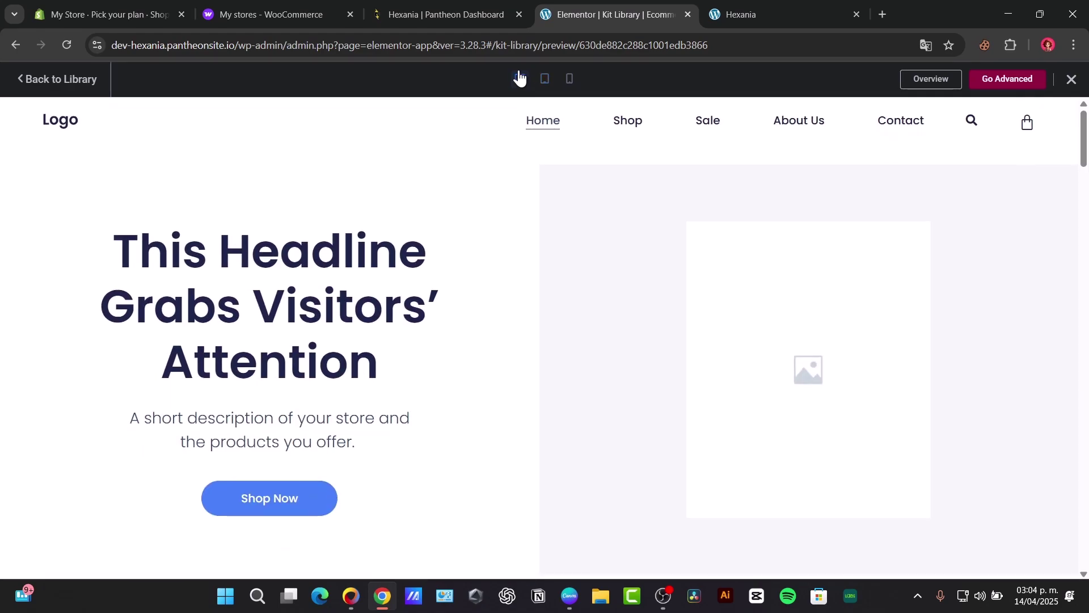
# Open the About WordPress 6.6.1 page in the Hexania tab, then return to the kit preview.
pyautogui.hotkey('ctrl', 'Tab')
pyautogui.moveTo(14, 82)
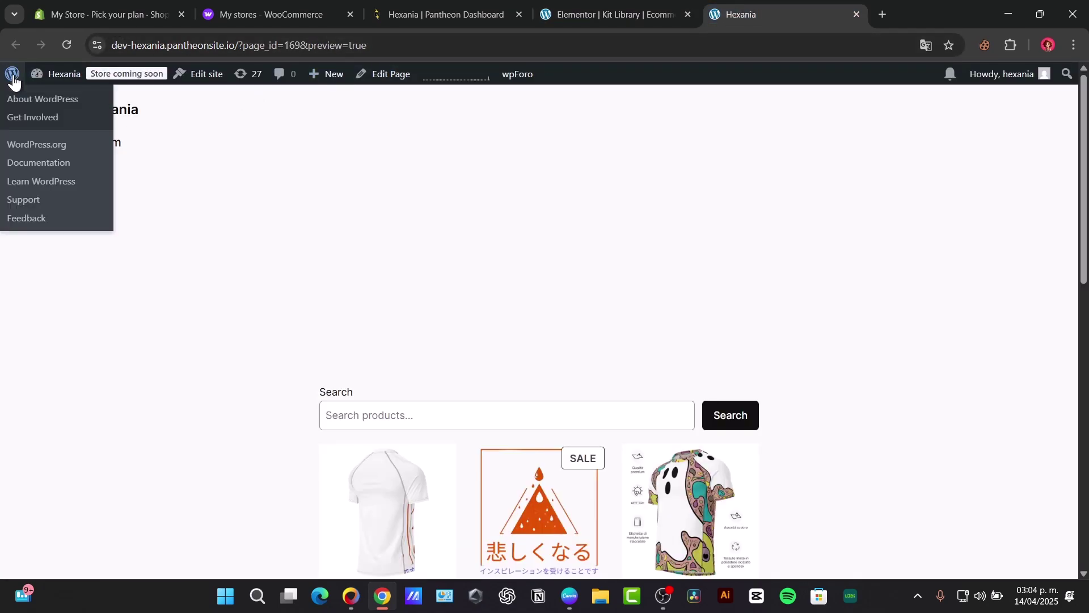
pyautogui.click(40, 99)
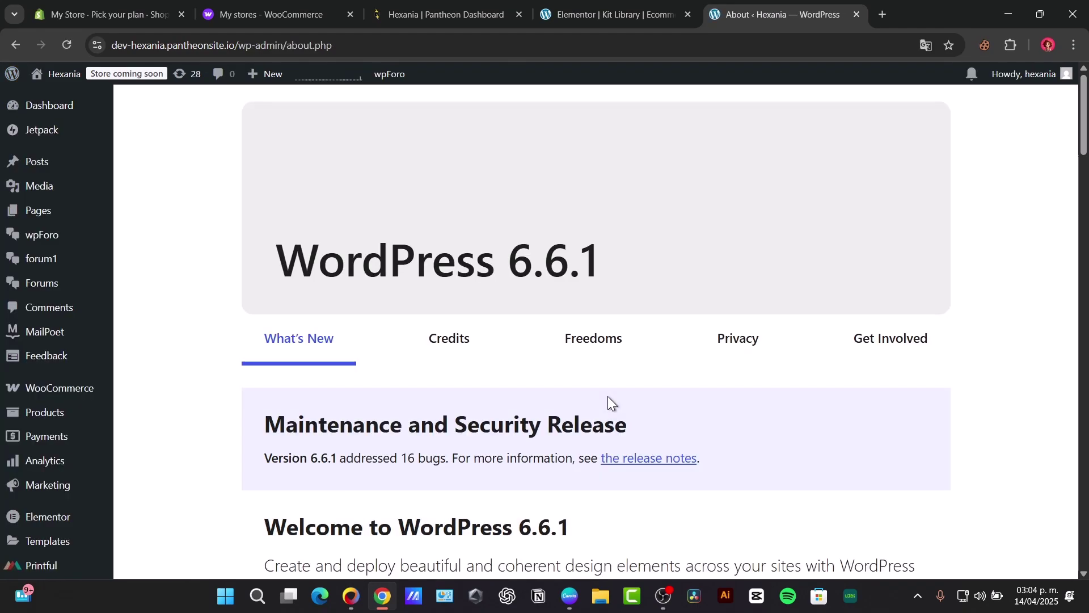
pyautogui.scroll(-10, 608, 396)
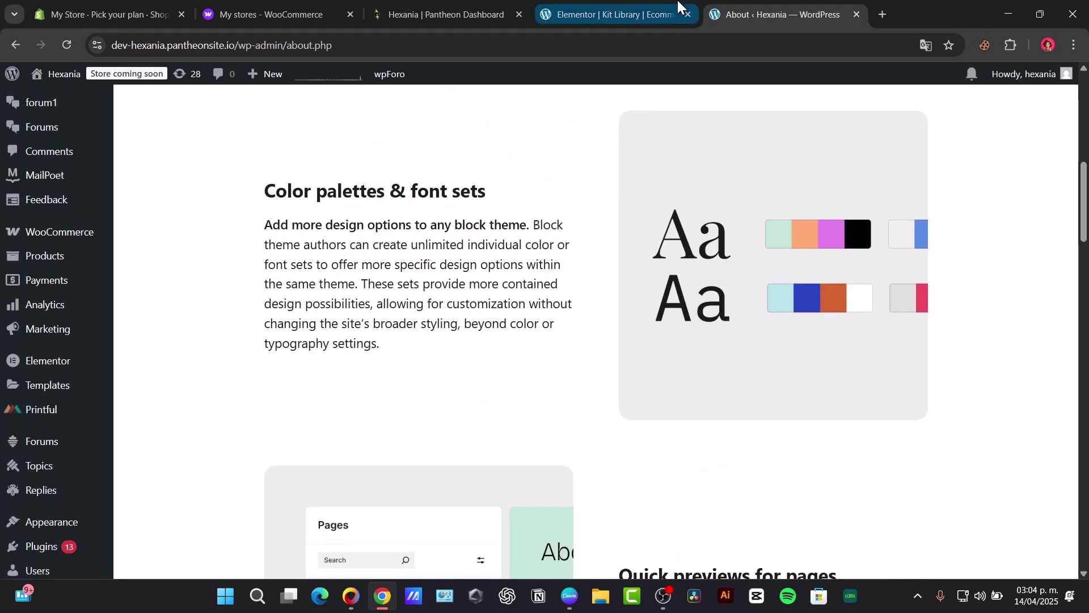
pyautogui.click(625, 17)
pyautogui.scroll(-15, 764, 289)
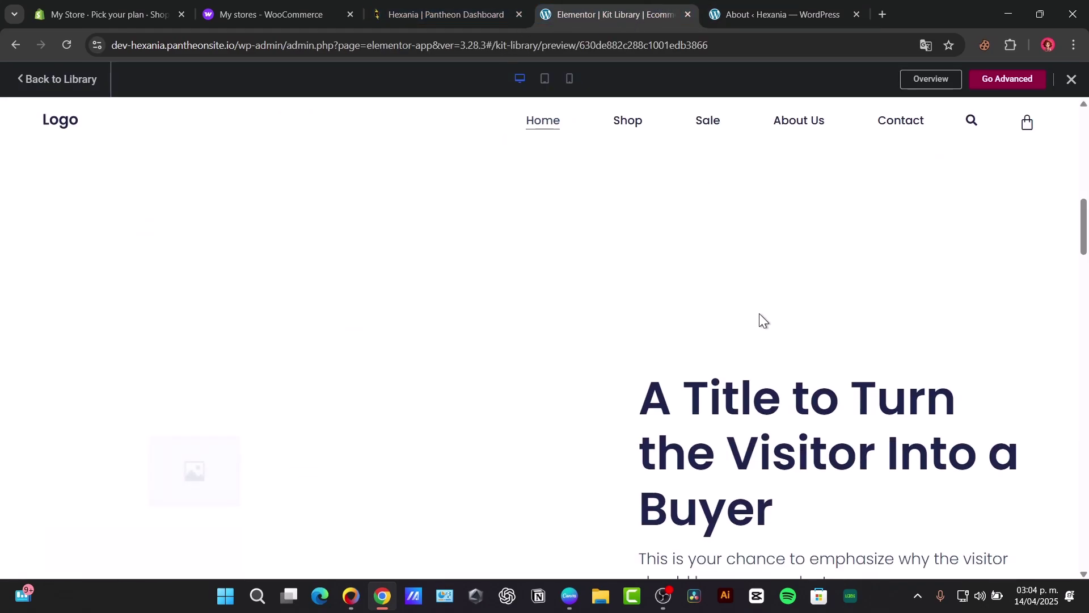
pyautogui.scroll(-5, 761, 346)
pyautogui.scroll(8, 763, 345)
pyautogui.scroll(6, 763, 345)
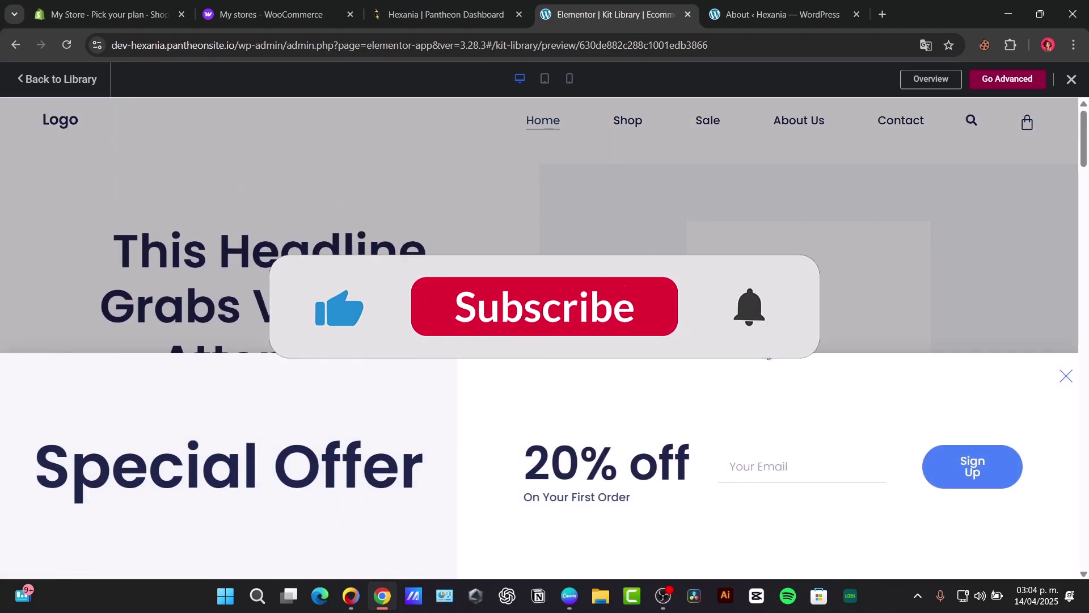
pyautogui.click(1067, 376)
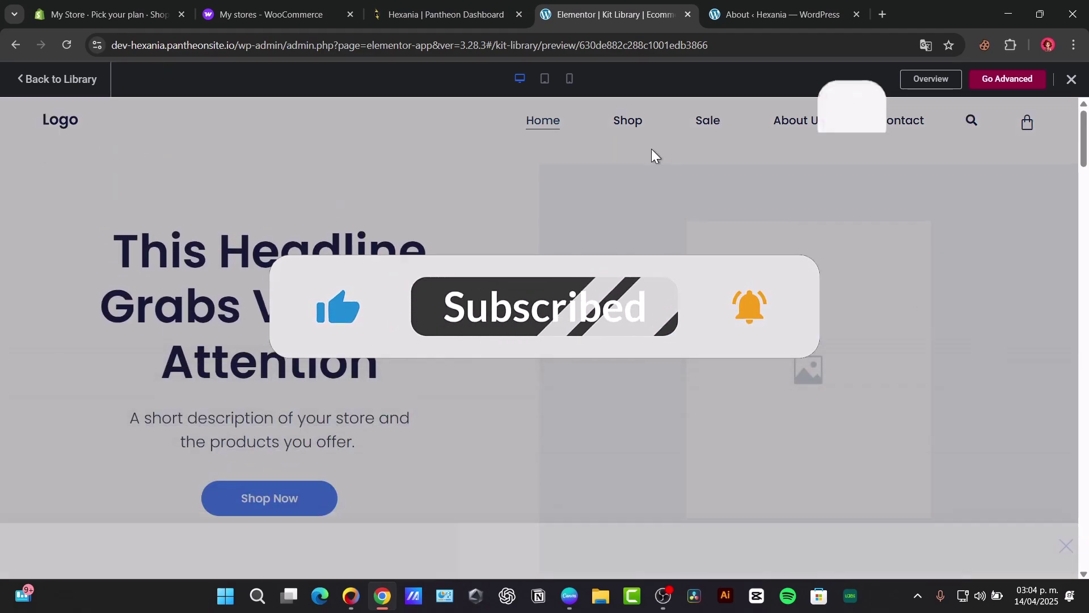